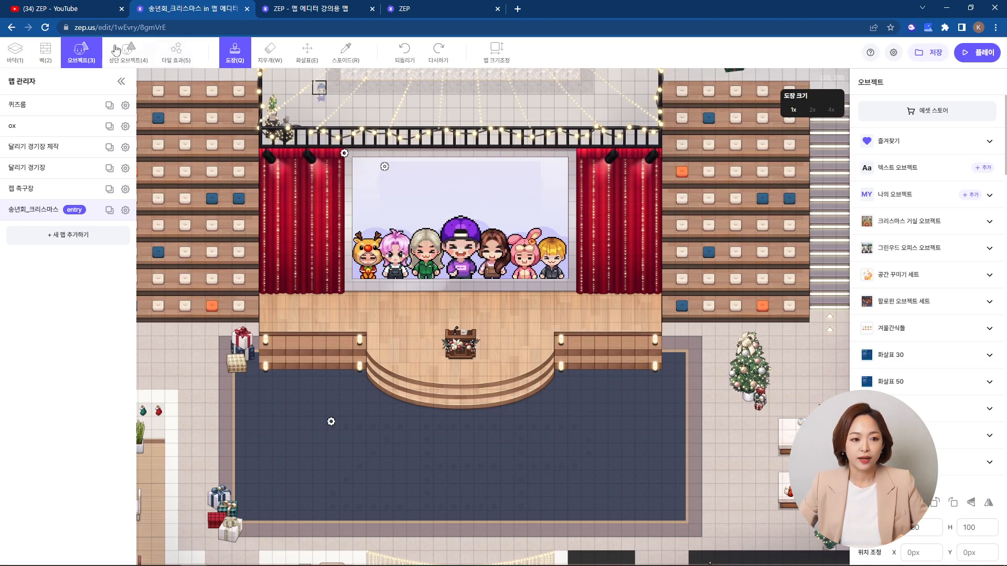
Step: Erase the 통과 불가 (impassable) tile effects from the Christmas tree beside the stage floor and save the map
click(176, 52)
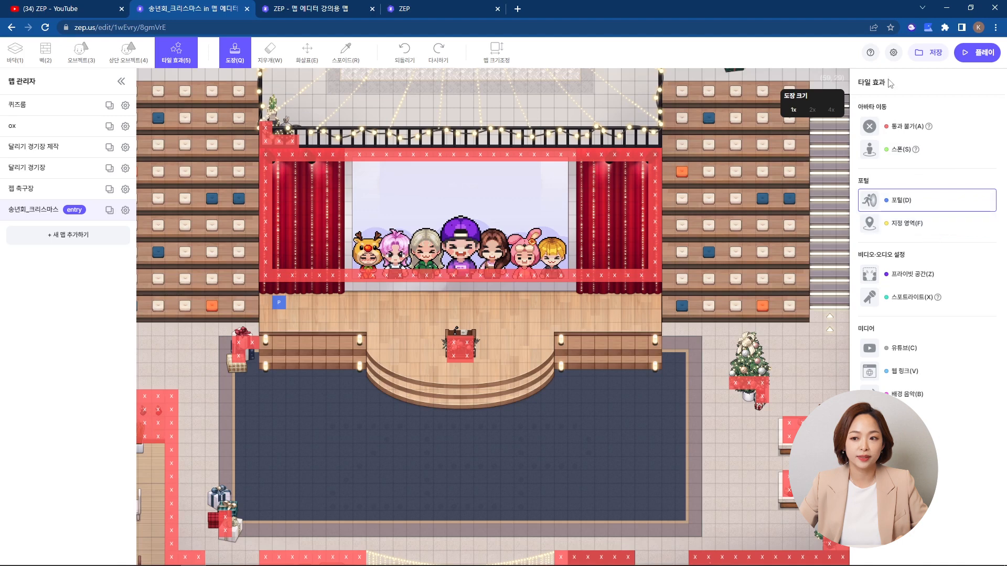
click(918, 129)
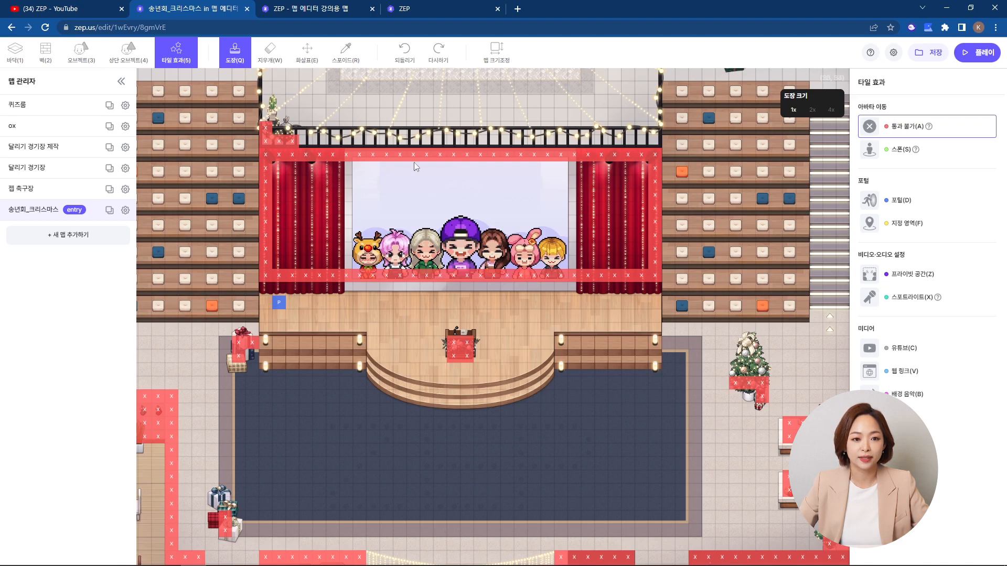
key(w)
mouse_move(735, 382)
mouse_down()
mouse_move(749, 384)
mouse_move(762, 403)
mouse_up()
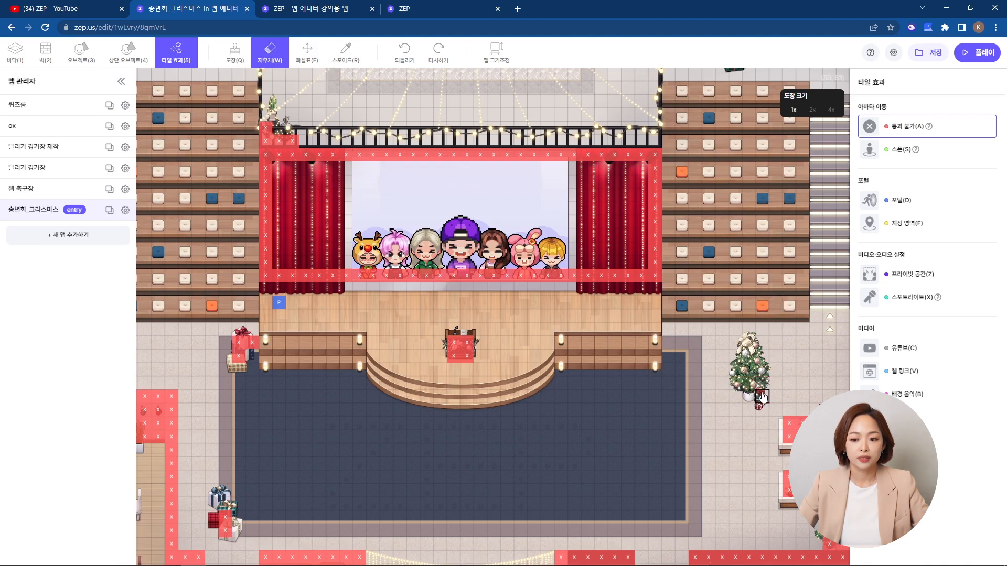
click(932, 54)
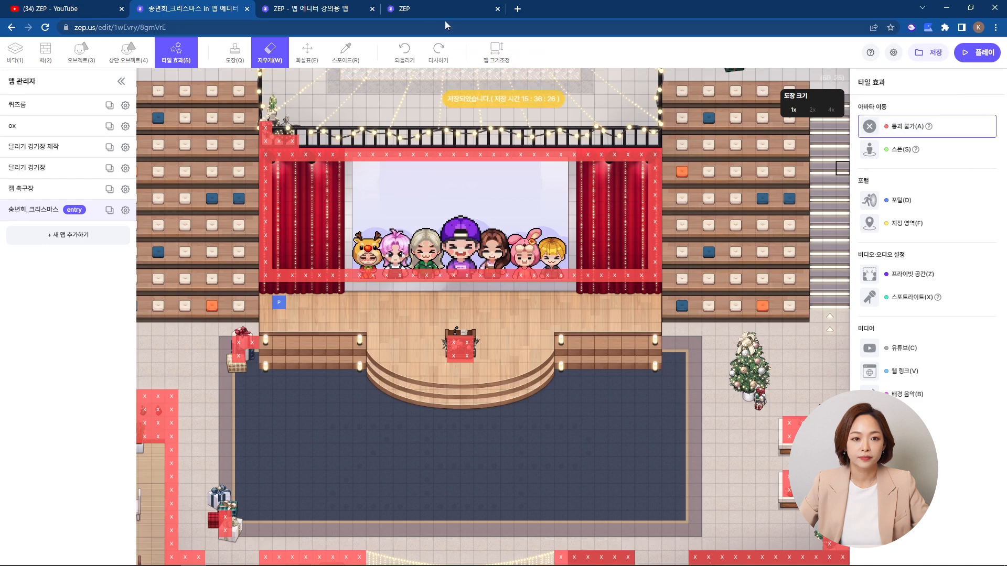
Step: Reload the play view of the map and walk the avatar back and forth through the Christmas tree to test passability
click(315, 11)
key(F5)
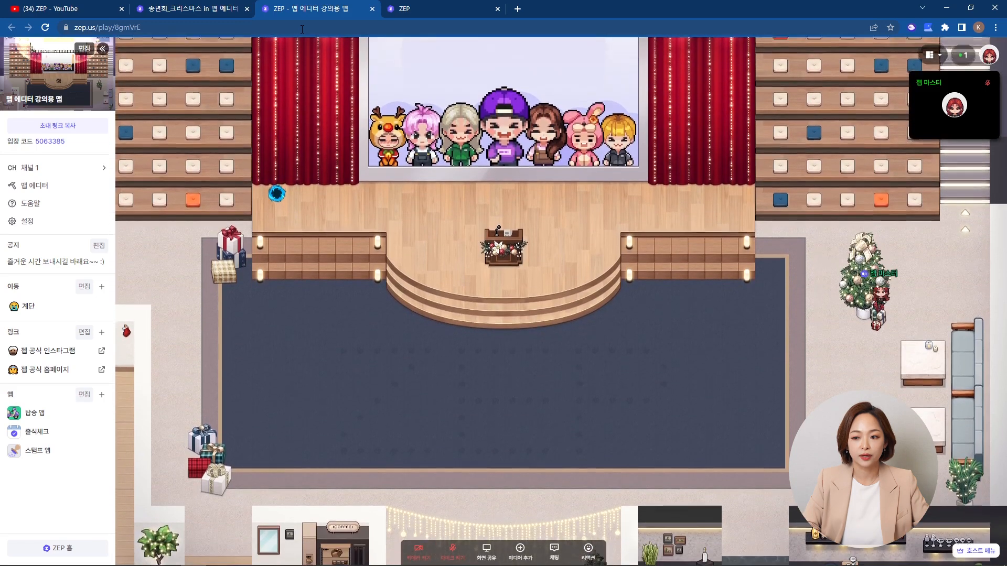
key(Right)
key(Left)
key(Right)
key(Right)
key(Left)
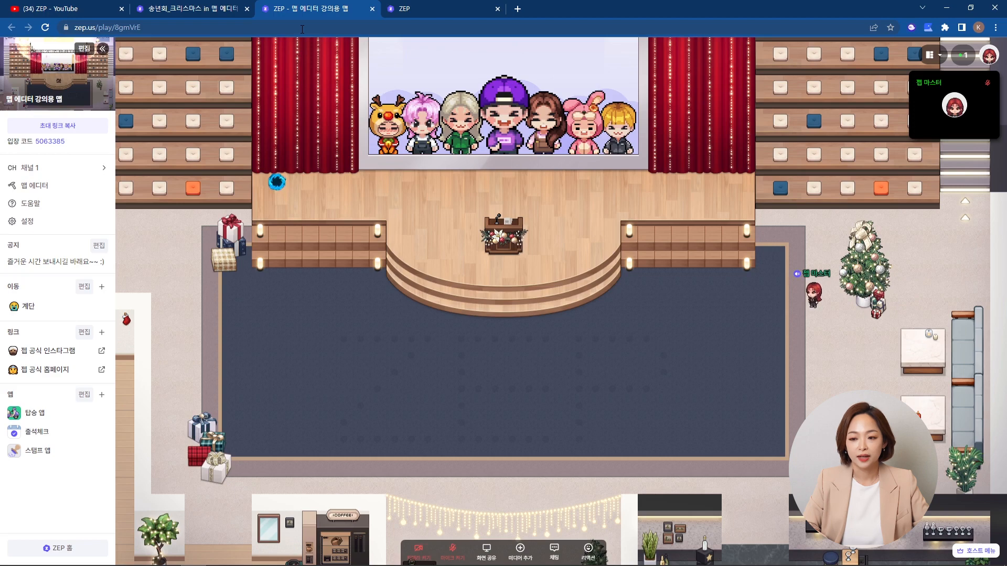
key(Right)
key(Left)
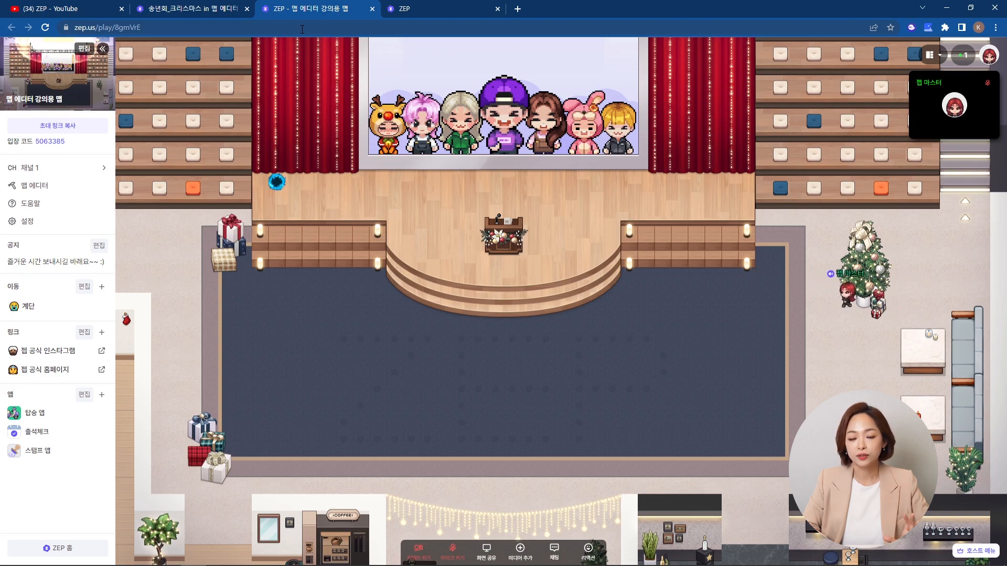
Step: Return to the map editor, stamp 통과 불가 tiles over the Christmas tree's base, and save the map
click(140, 7)
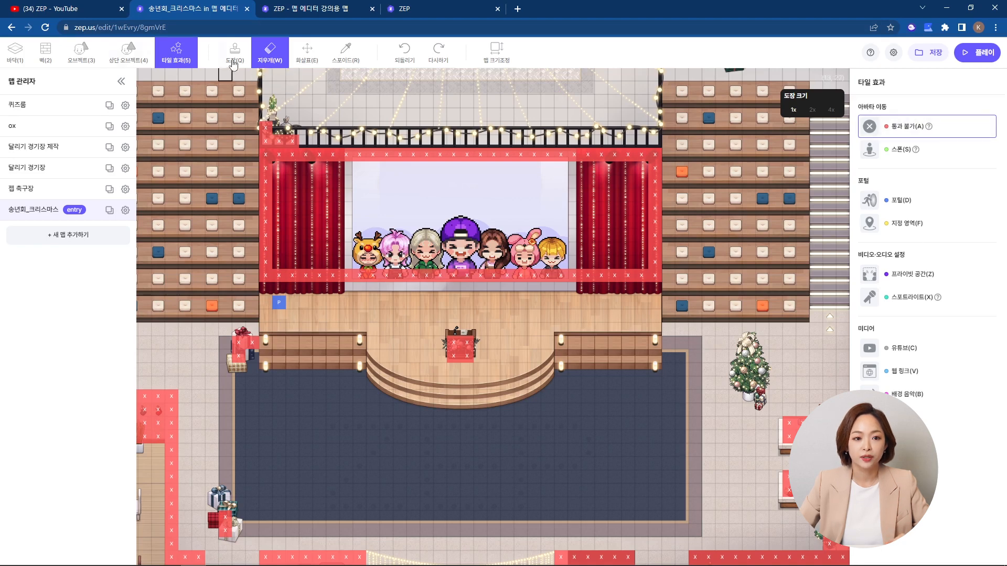
click(230, 64)
mouse_move(736, 382)
mouse_down()
mouse_move(763, 391)
mouse_move(738, 370)
mouse_up()
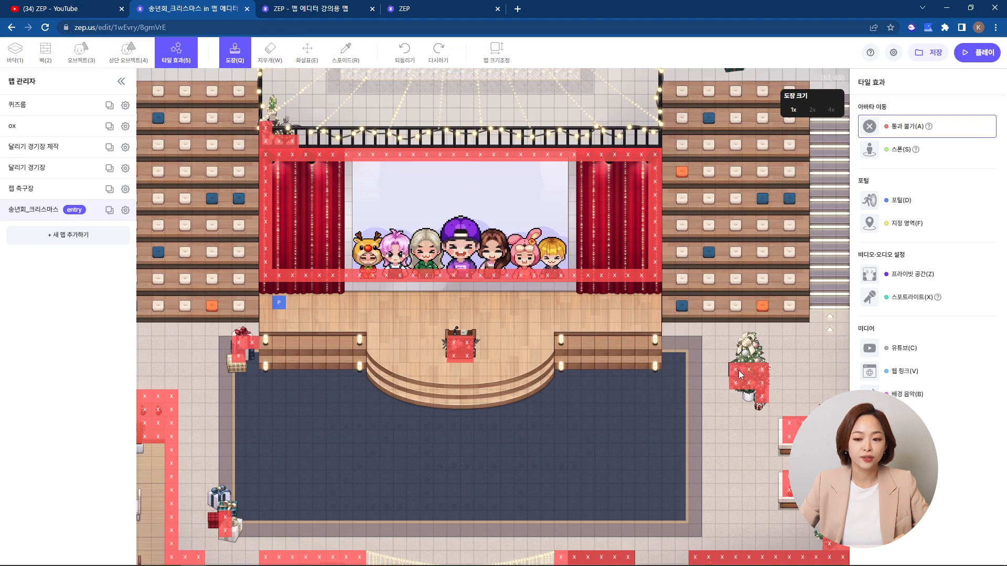
click(932, 54)
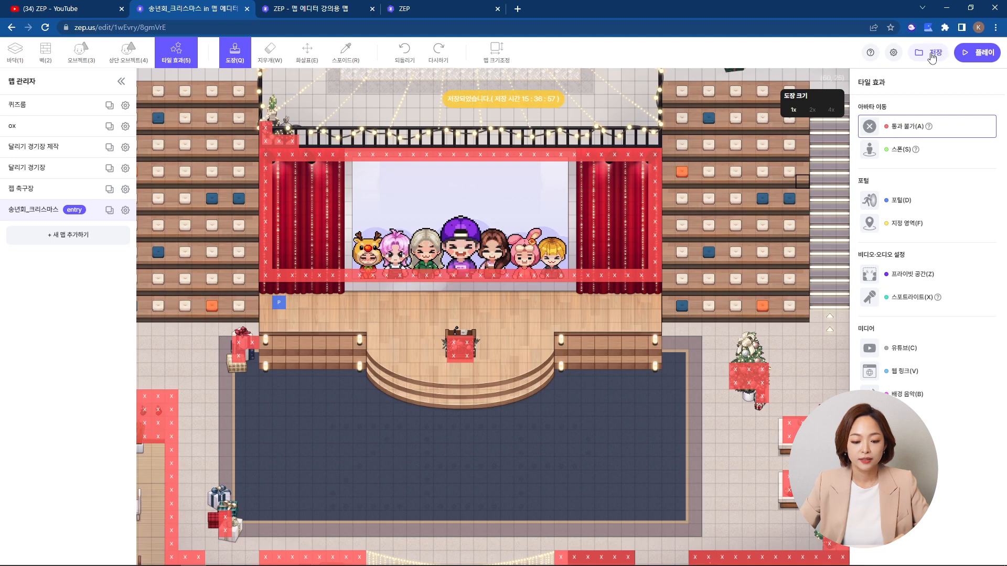
Step: Locate the existing 스폰 (spawn) tiles in the map's entrance room and compare them with the avatar's spot in the play view
click(933, 156)
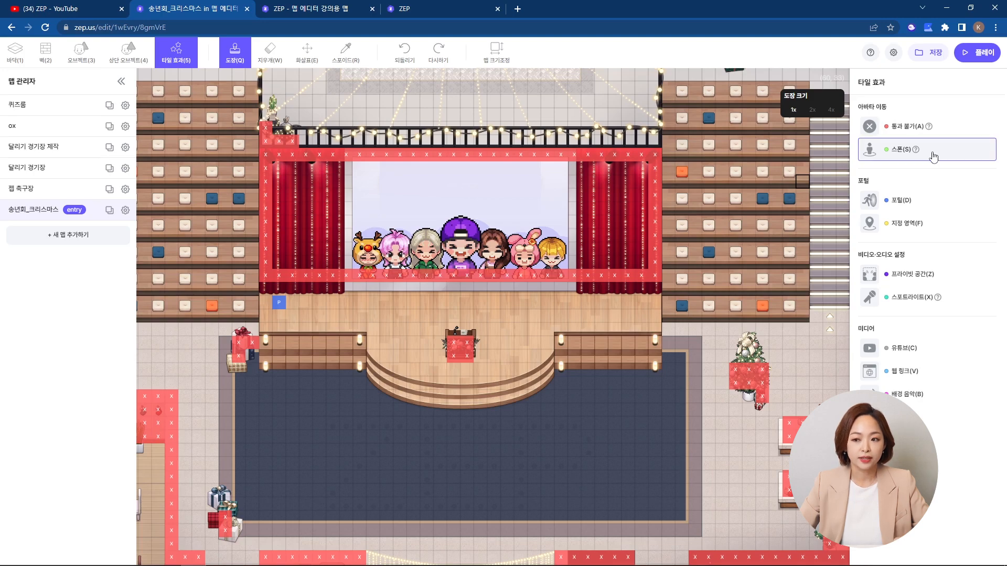
scroll(511, 357, down, 5)
click(306, 58)
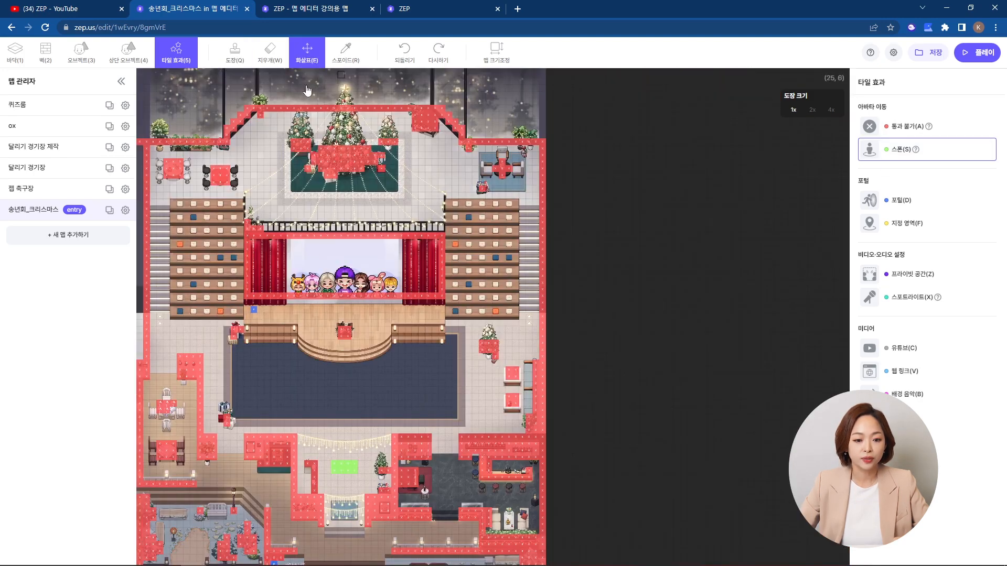
scroll(371, 327, up, 5)
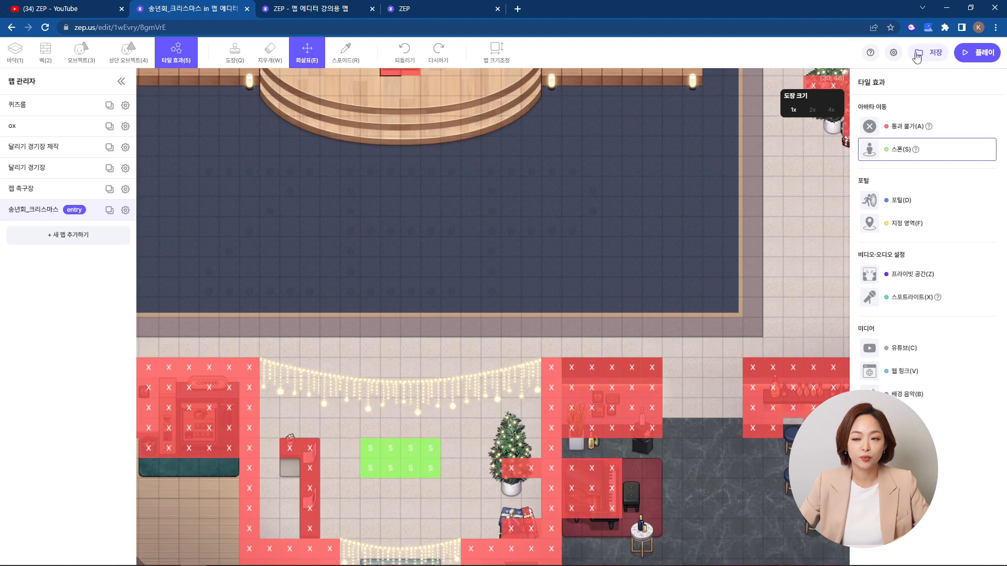
click(304, 9)
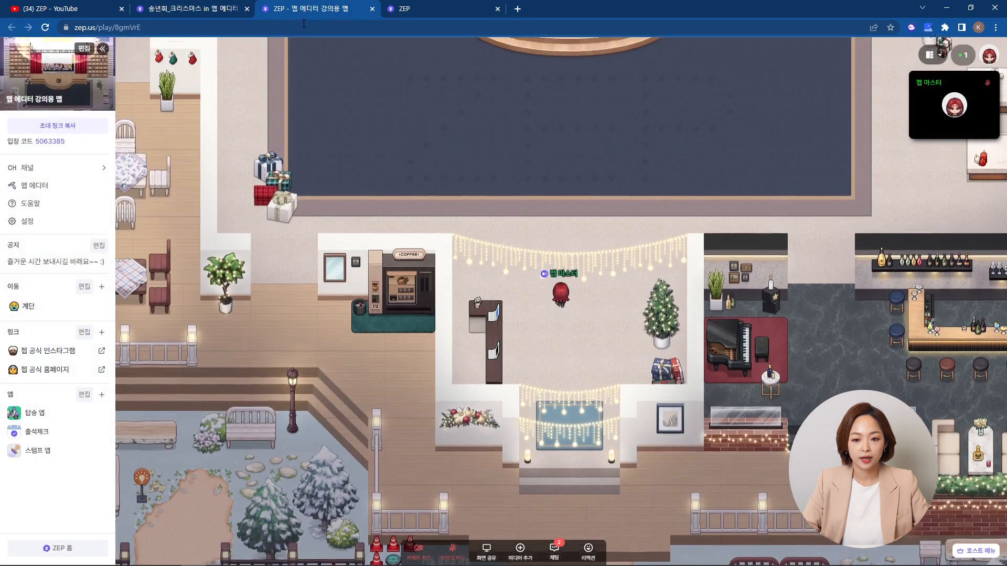
key(Down)
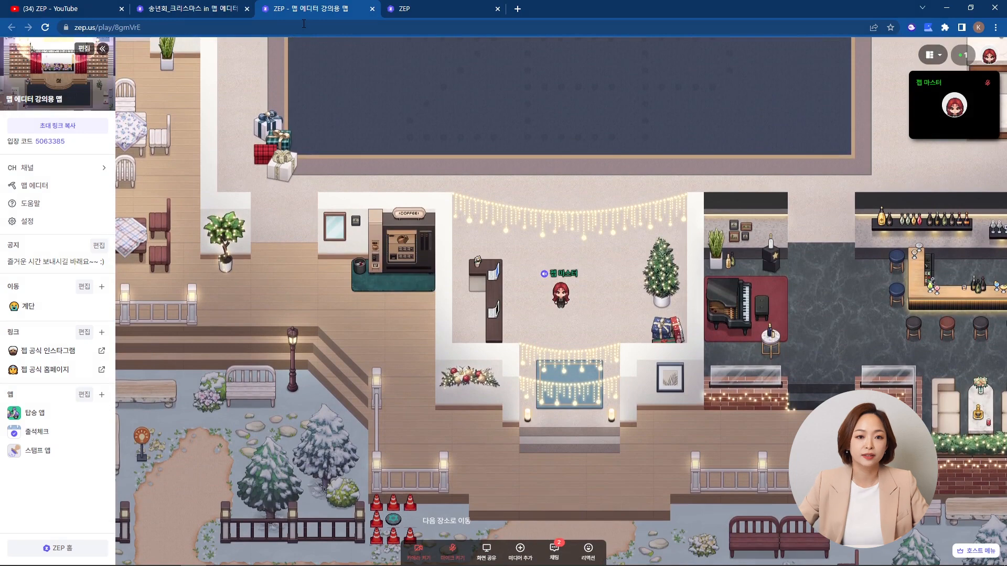
click(189, 9)
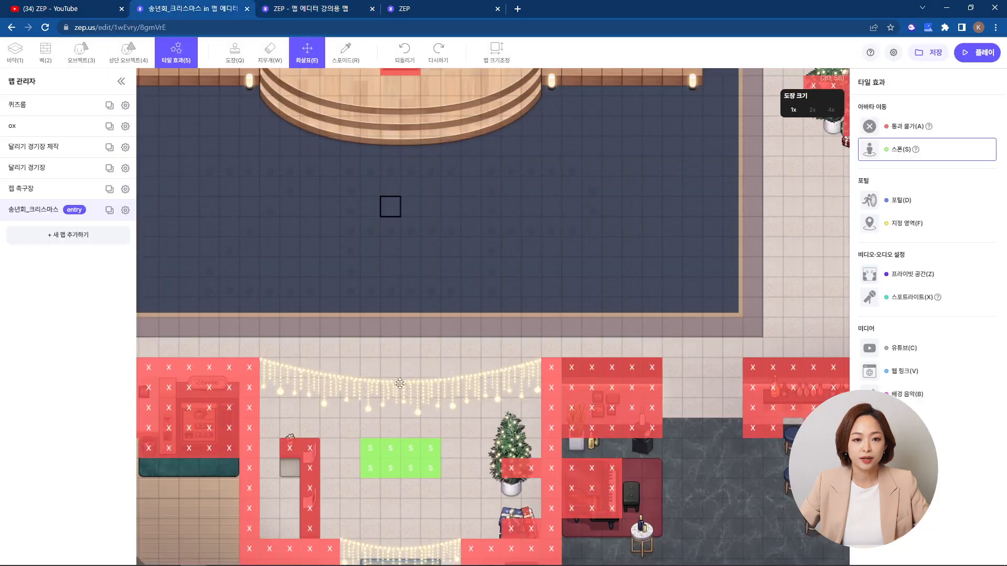
Step: Erase all the 스폰 tiles in the entrance room
click(270, 52)
mouse_move(431, 447)
mouse_down()
mouse_move(411, 468)
mouse_move(371, 464)
mouse_up()
click(370, 448)
Step: Stamp a row of five 스폰 tiles on the dark floor just below the stage steps and save the map
key(q)
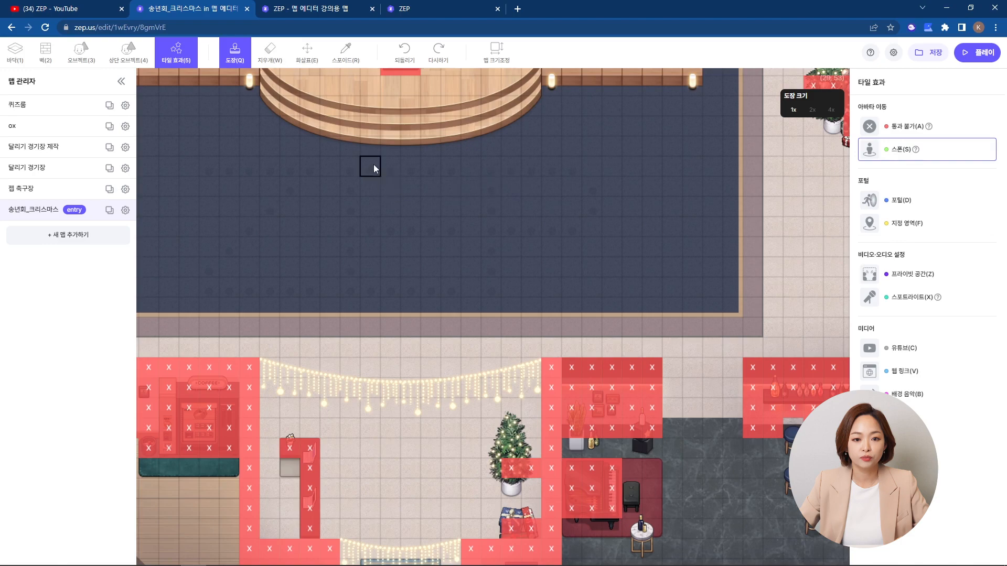
drag(371, 175, 452, 168)
click(932, 52)
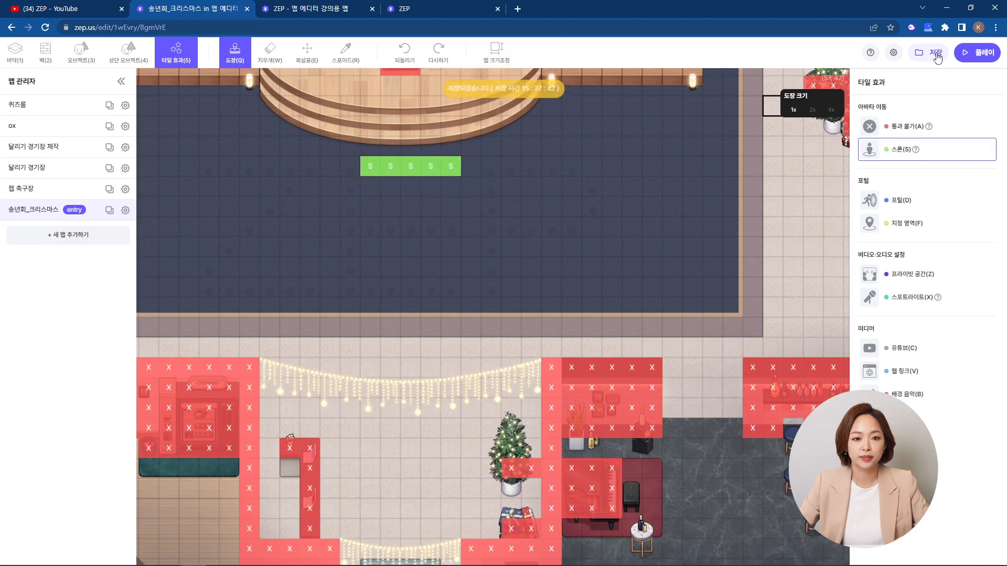
Step: Reload the play view to test the new spawn location, moving the avatar left and right, and return to the editor
click(306, 9)
key(F5)
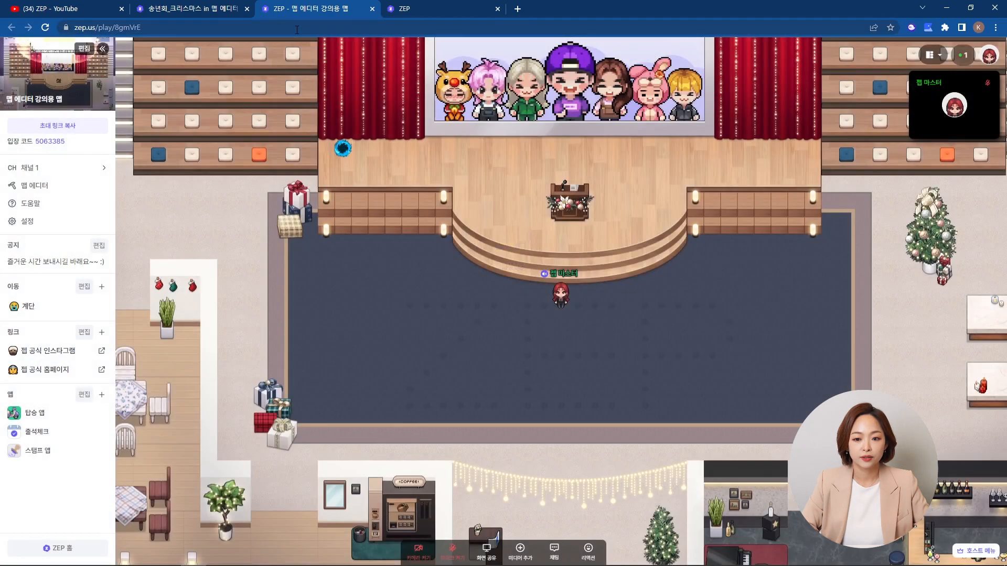
key(Right)
key(Left)
key(Right)
key(Left)
key(Right)
key(Left)
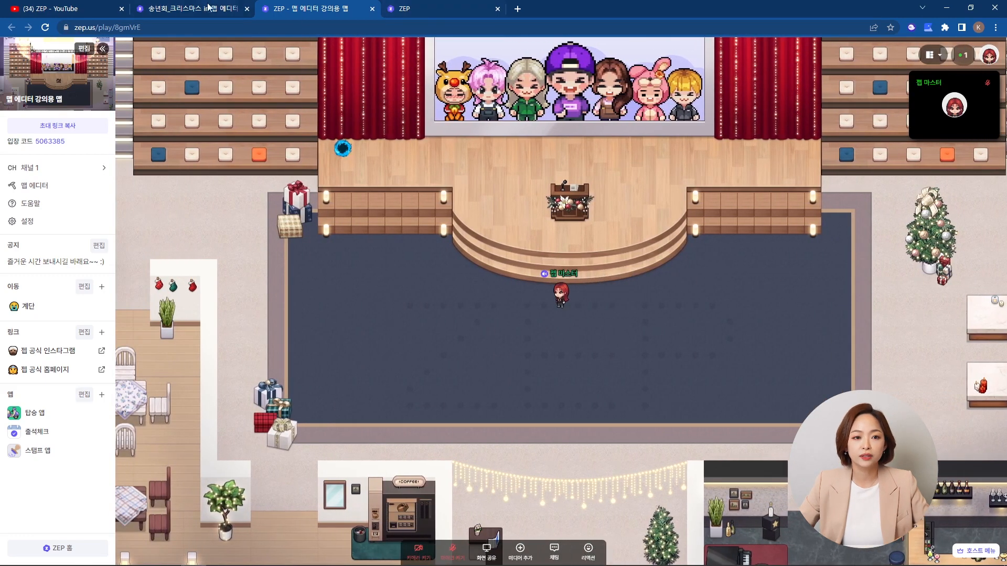
click(189, 9)
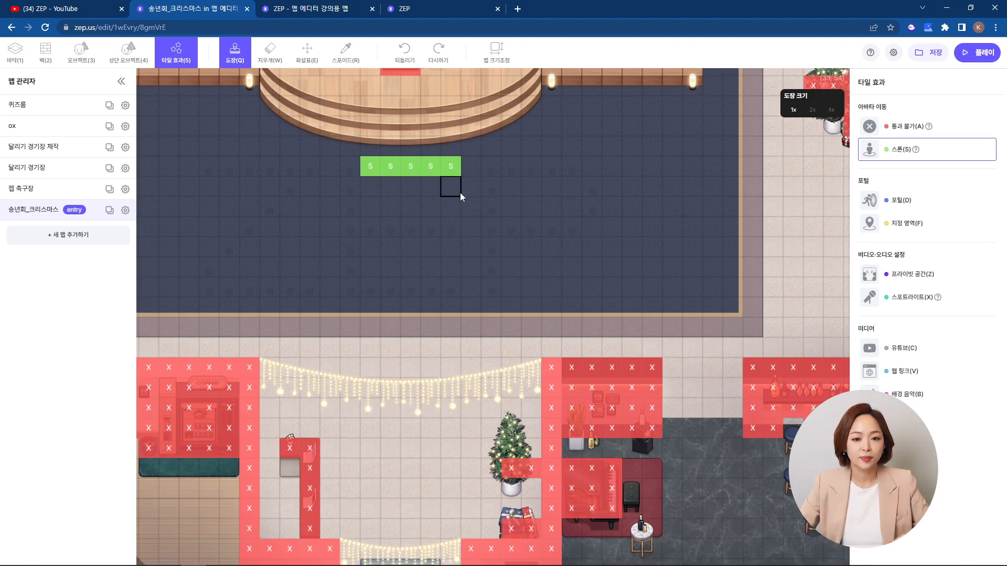
Step: In the play view, walk the avatar onto the stage to the portal and use it to enter the soccer stadium map
click(312, 8)
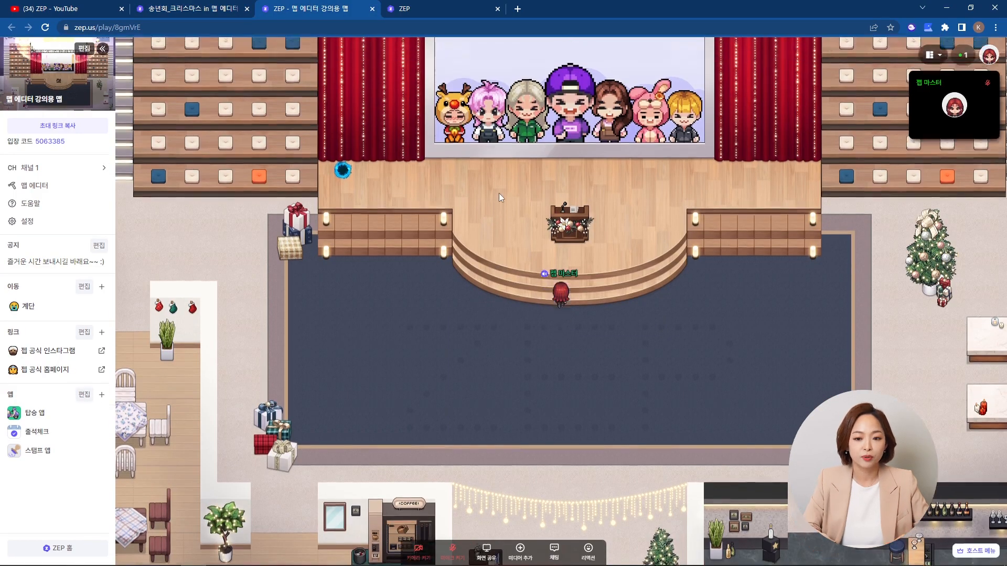
key(Up)
key(Left)
key(Up)
key(Left)
key(Left)
key(Down)
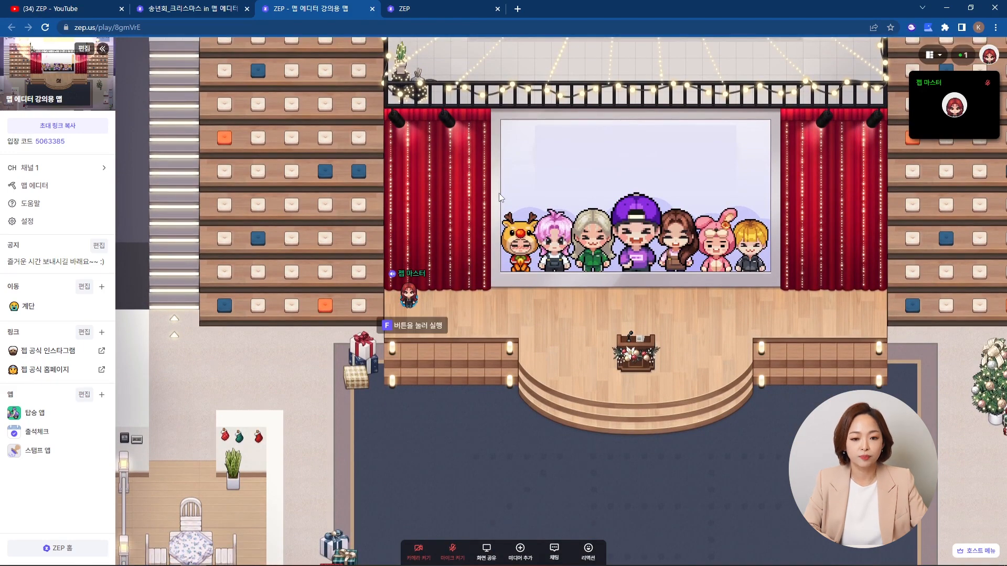
key(f)
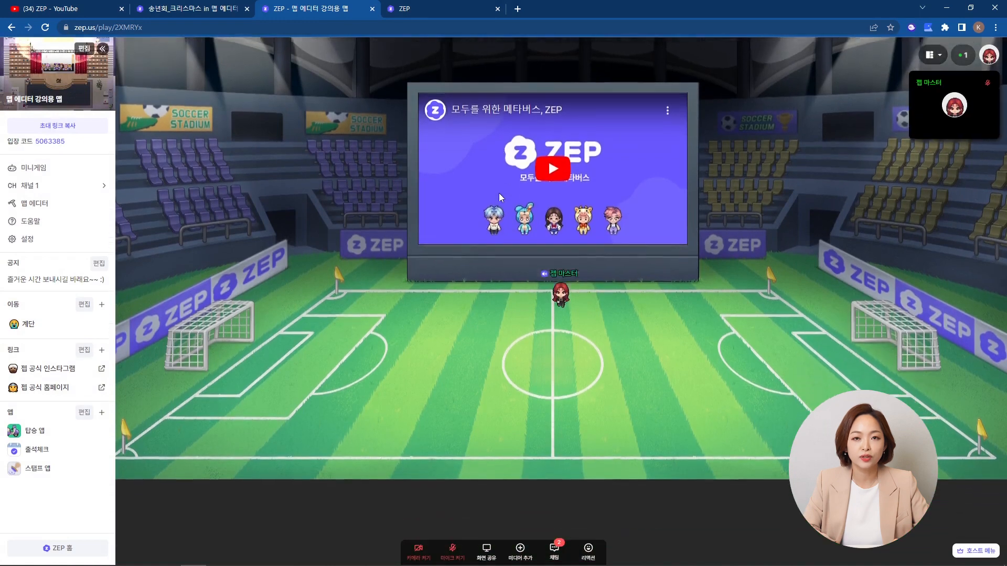
key(Down)
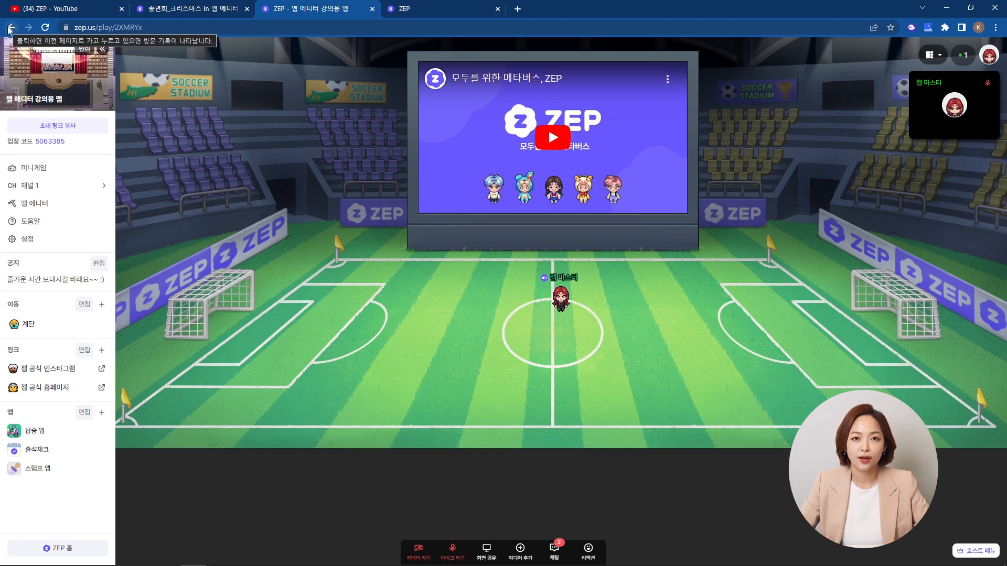
Step: In the editor, place a 포털 tile beside the existing stage portal, set to 젭 축구장 with 바로 이동, and glance at the play view
click(167, 8)
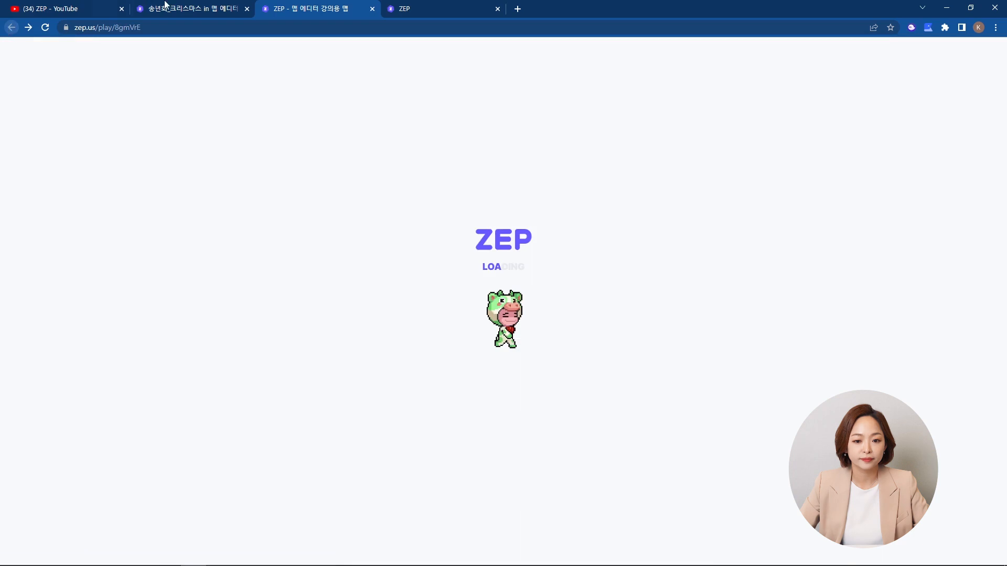
click(929, 210)
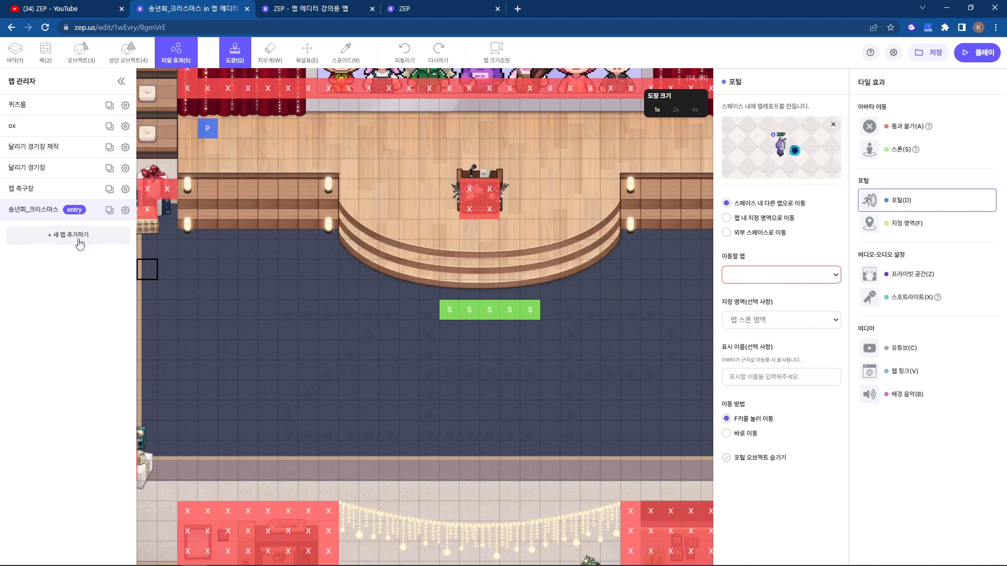
click(793, 277)
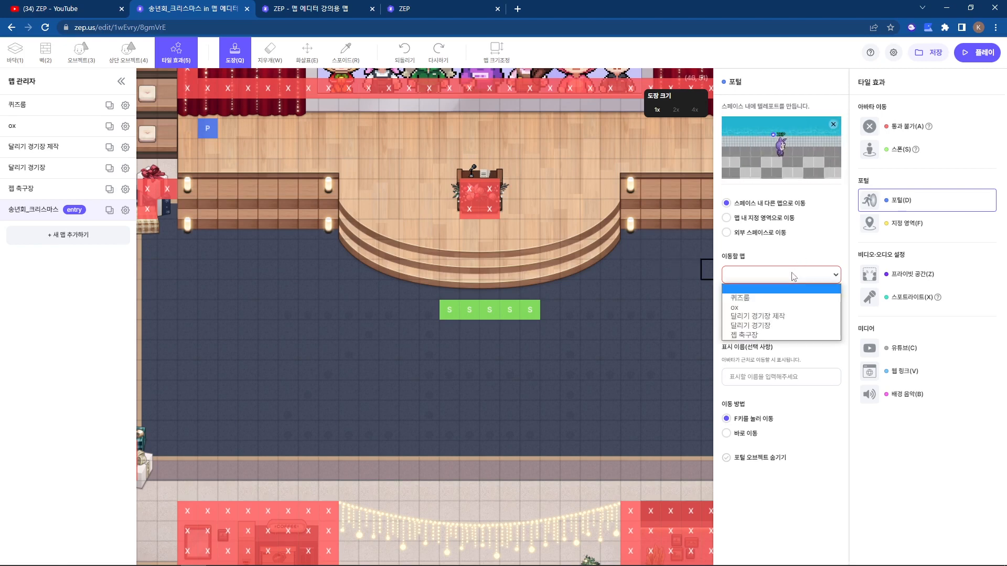
click(746, 335)
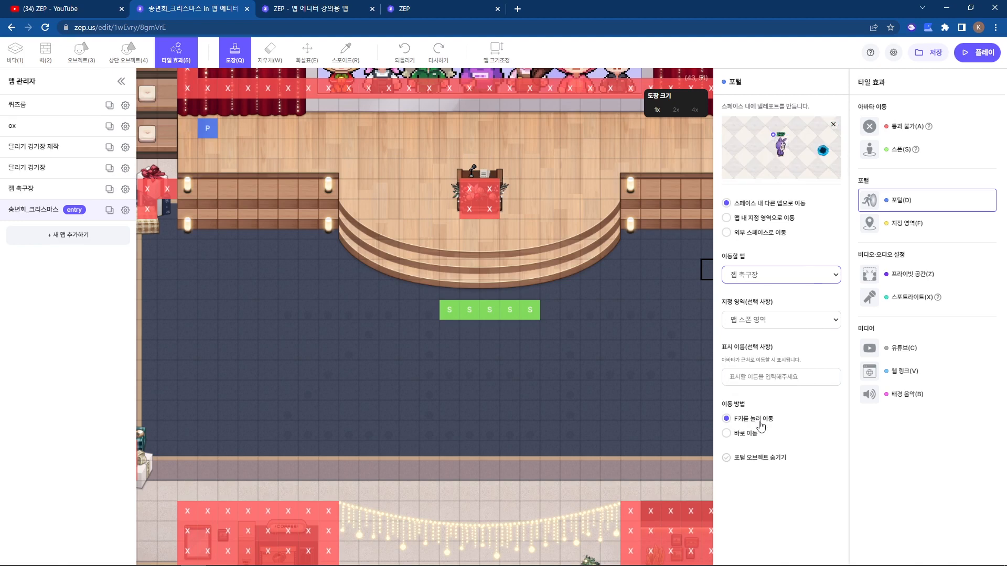
click(740, 437)
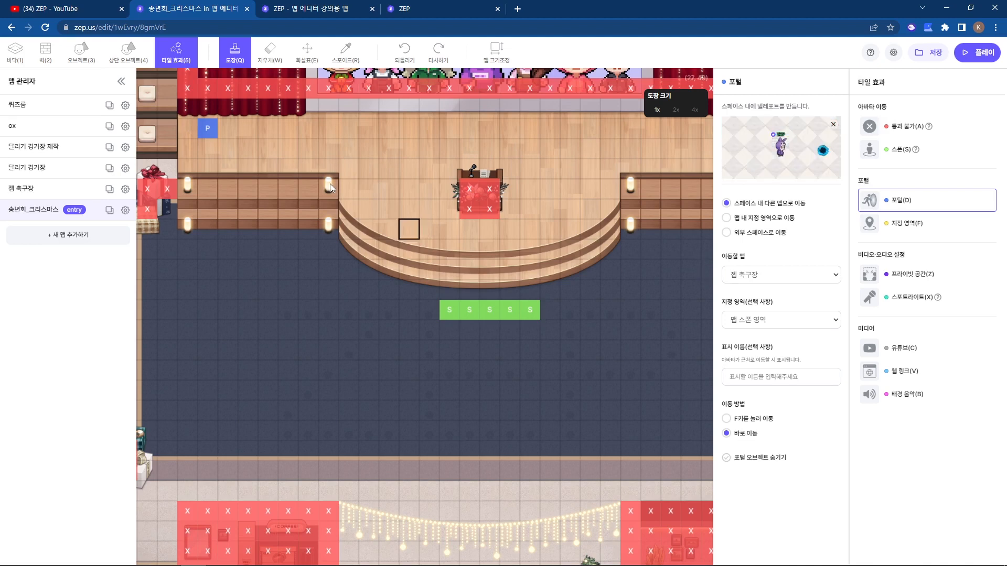
click(269, 131)
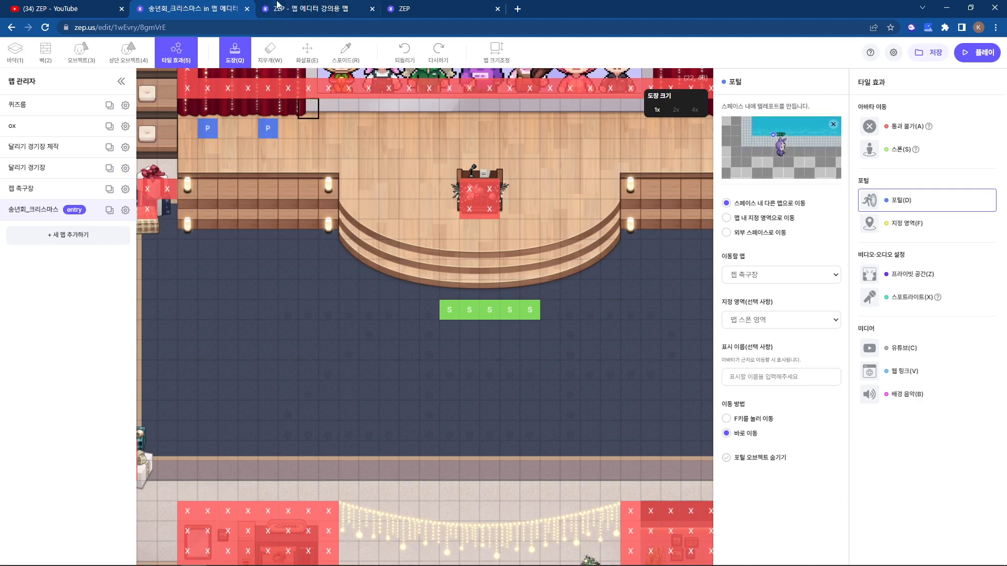
click(308, 9)
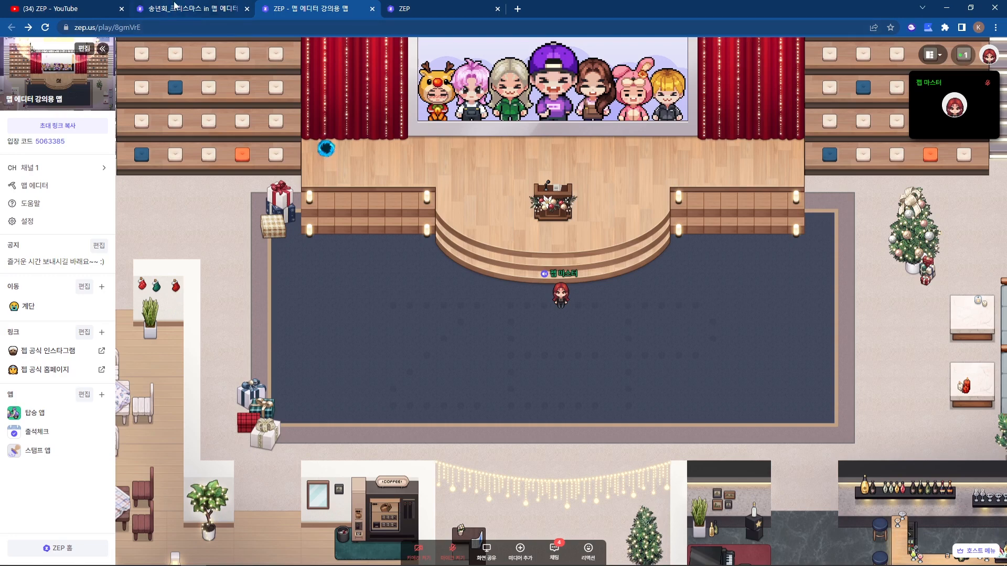
click(204, 12)
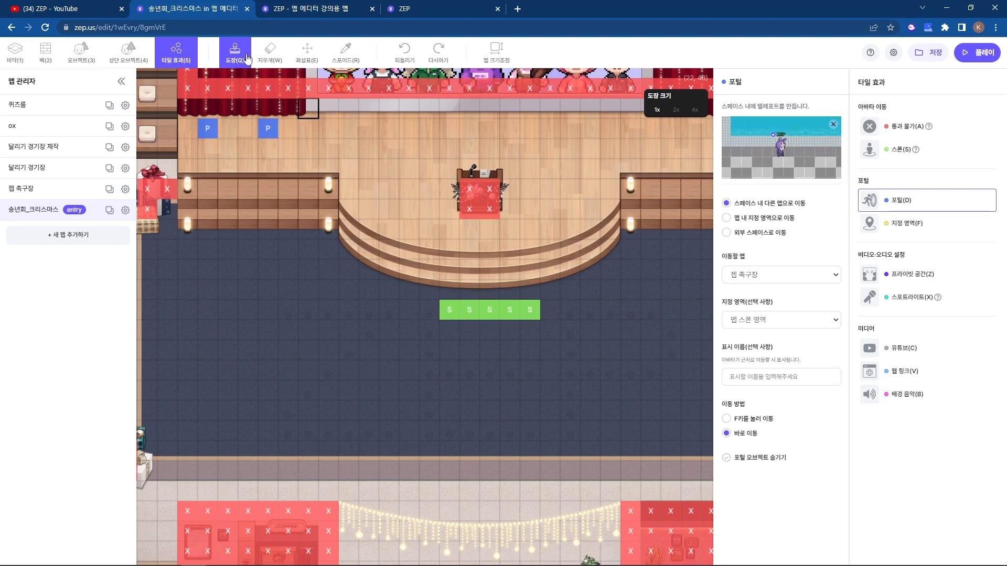
Step: Find the 이동표시 안내 세트 object set by searching for "이동" and place its turquoise round plate on the stage, up-left of the podium
click(79, 56)
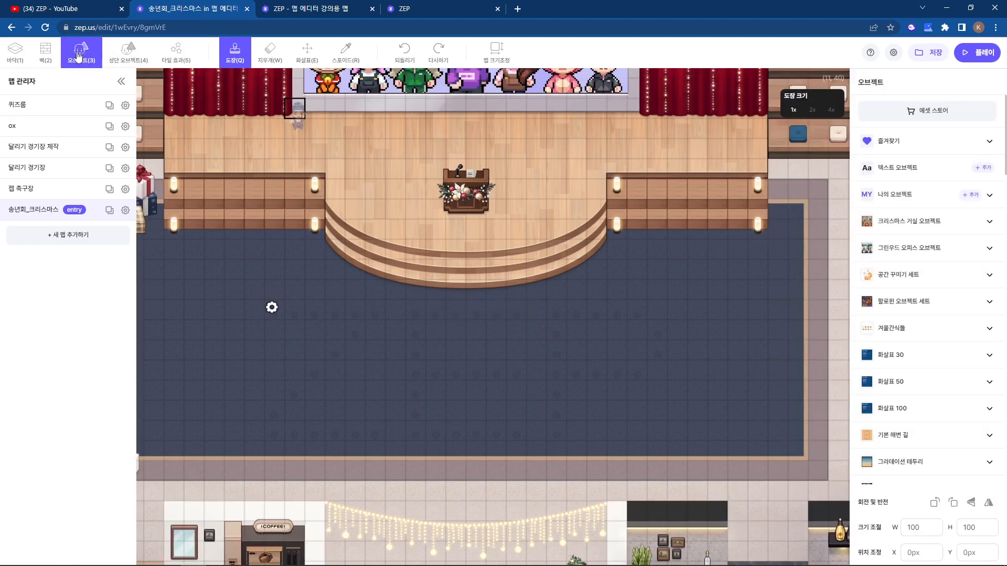
key(ctrl+f)
text(이동)
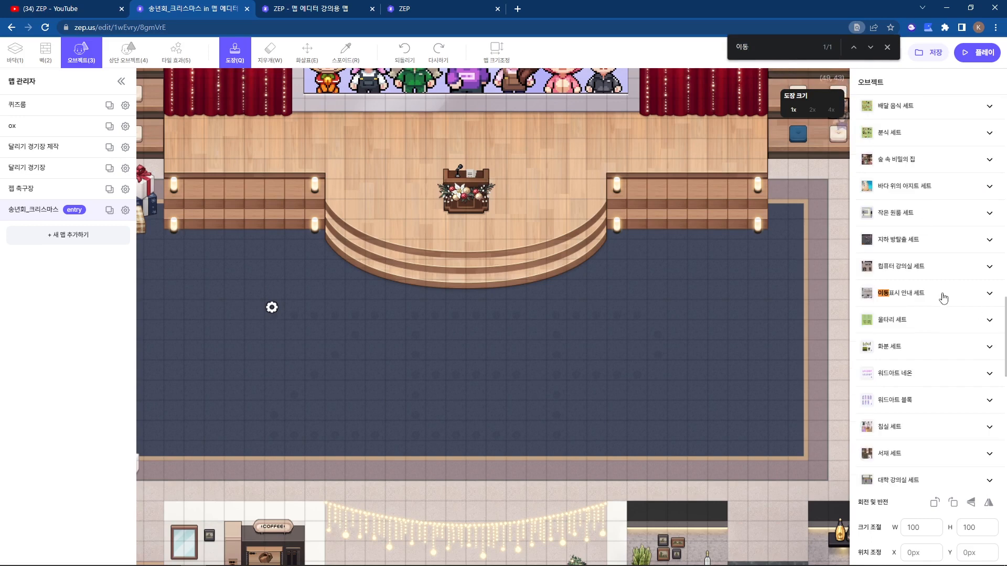
click(988, 294)
scroll(914, 319, down, 3)
scroll(914, 319, down, 10)
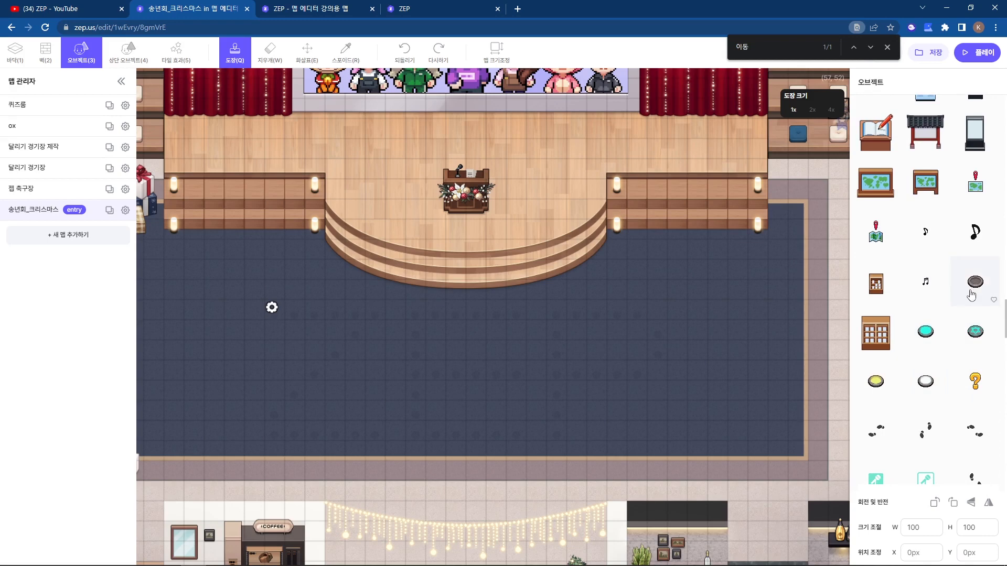
click(926, 336)
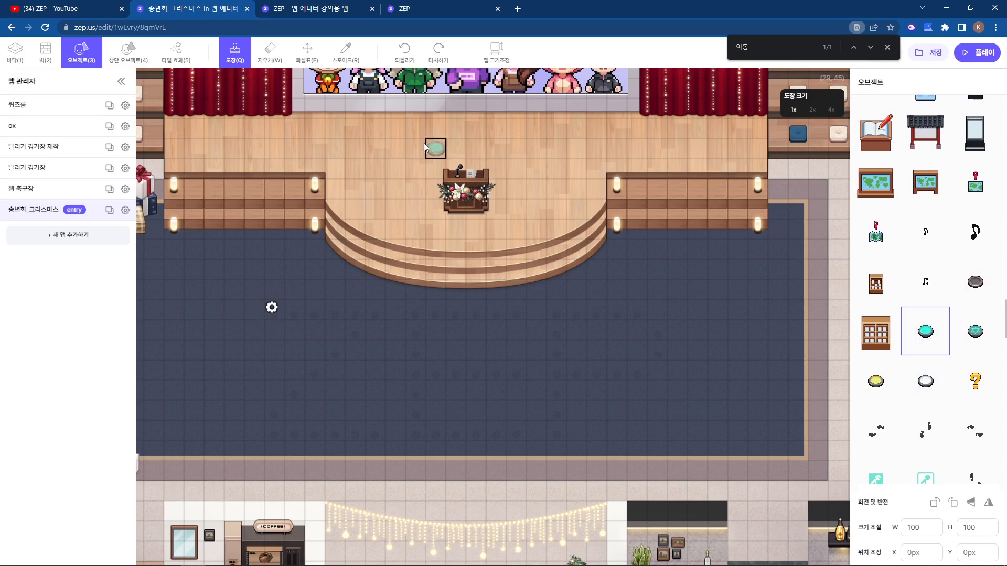
click(339, 150)
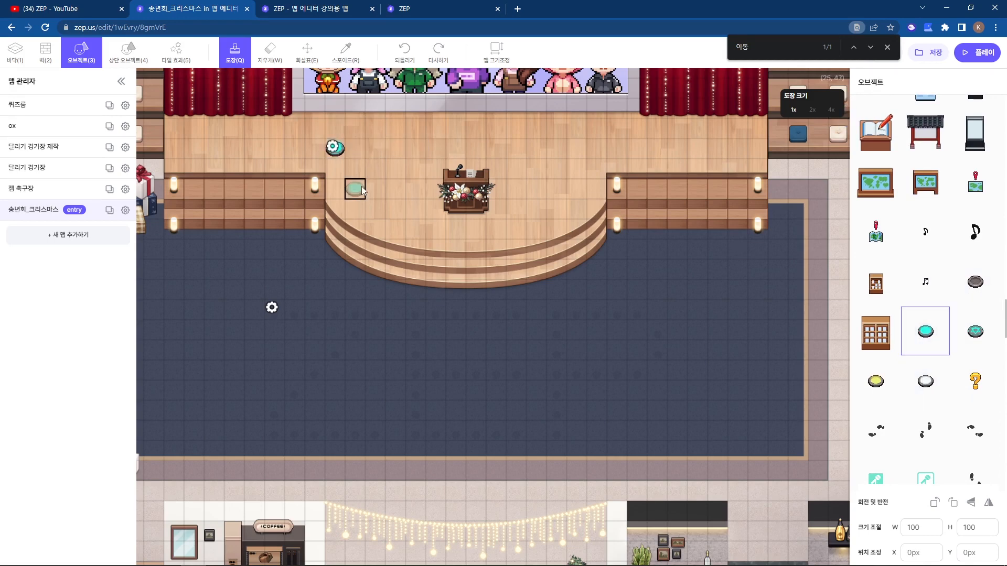
Step: Place a 포털 tile on the turquoise plate, set to 젭 축구장 with 바로 이동 and 포털 오브젝트 숨기기 enabled
click(177, 59)
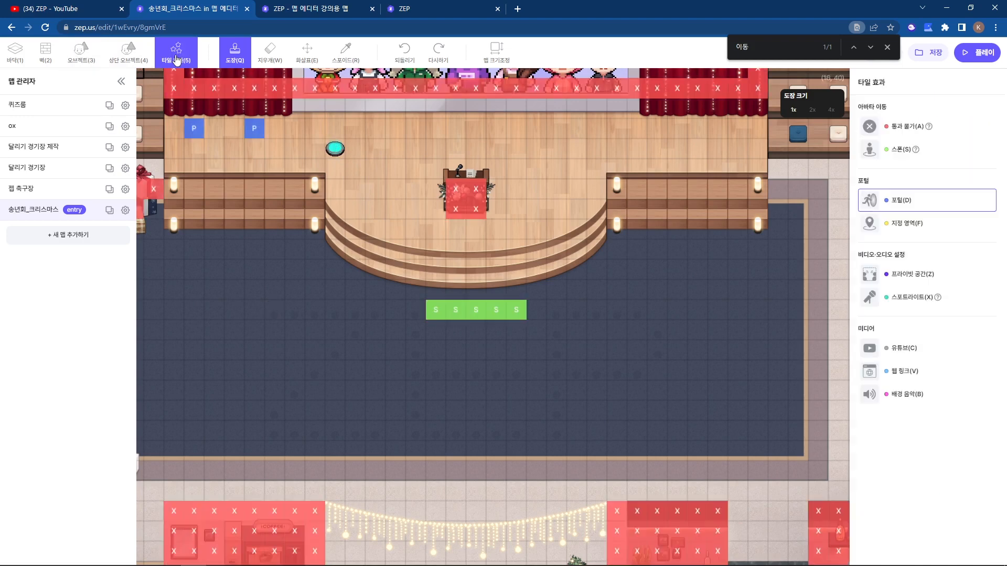
click(901, 200)
click(781, 275)
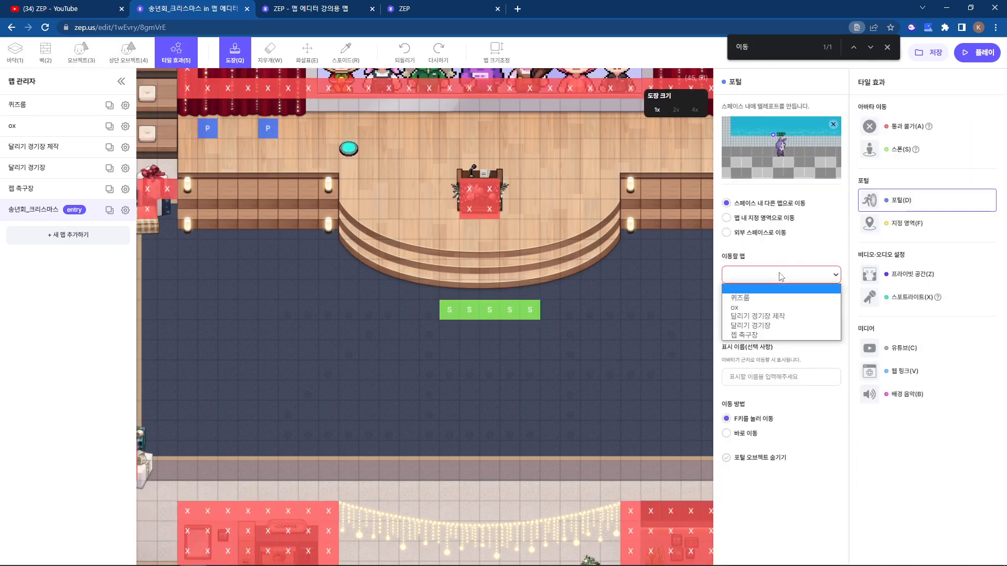
click(755, 335)
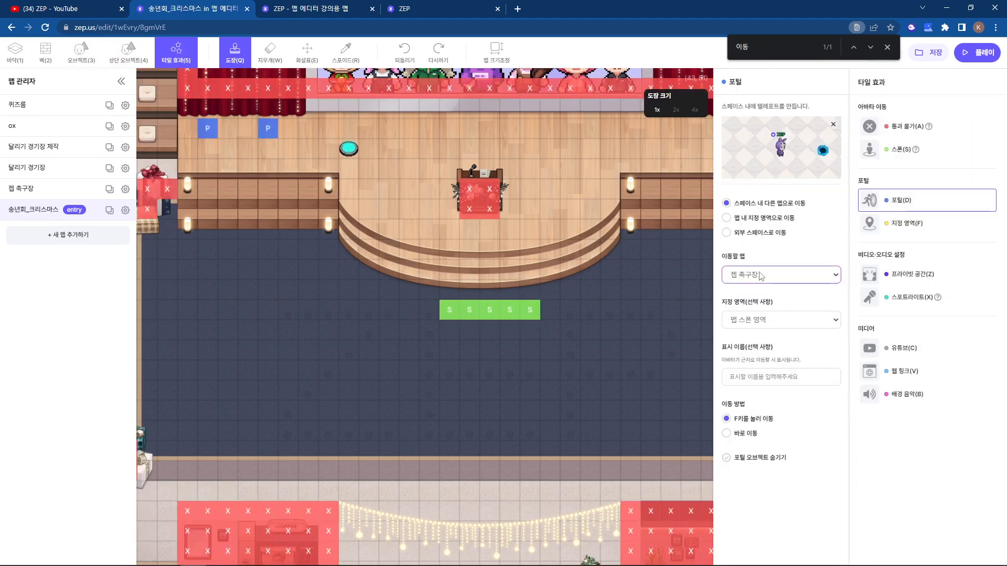
click(729, 437)
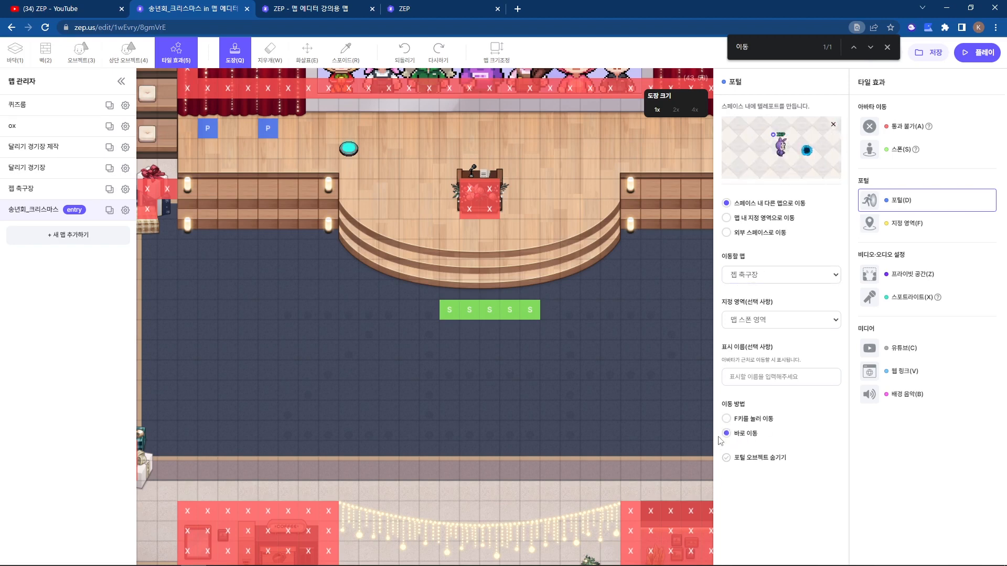
click(735, 460)
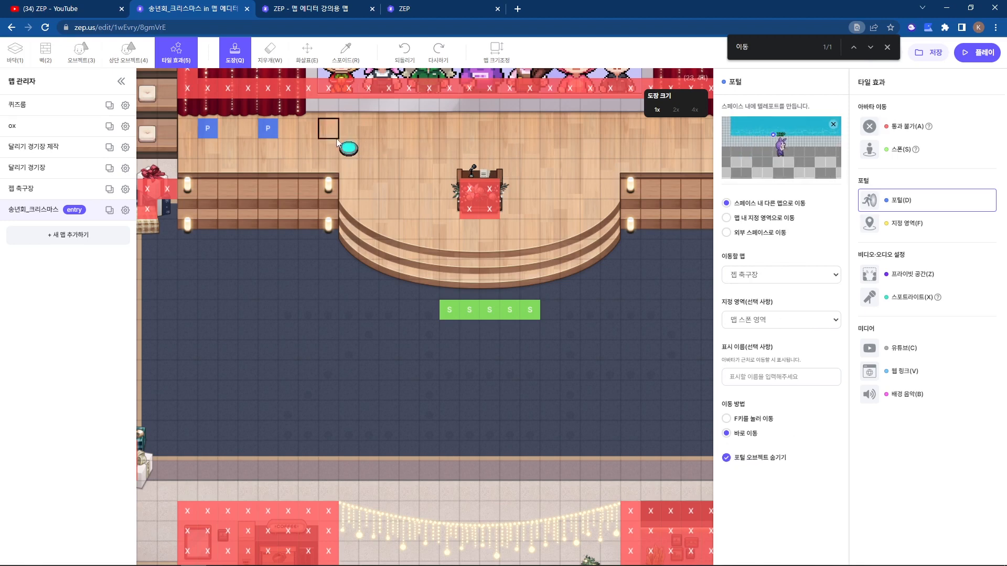
click(350, 149)
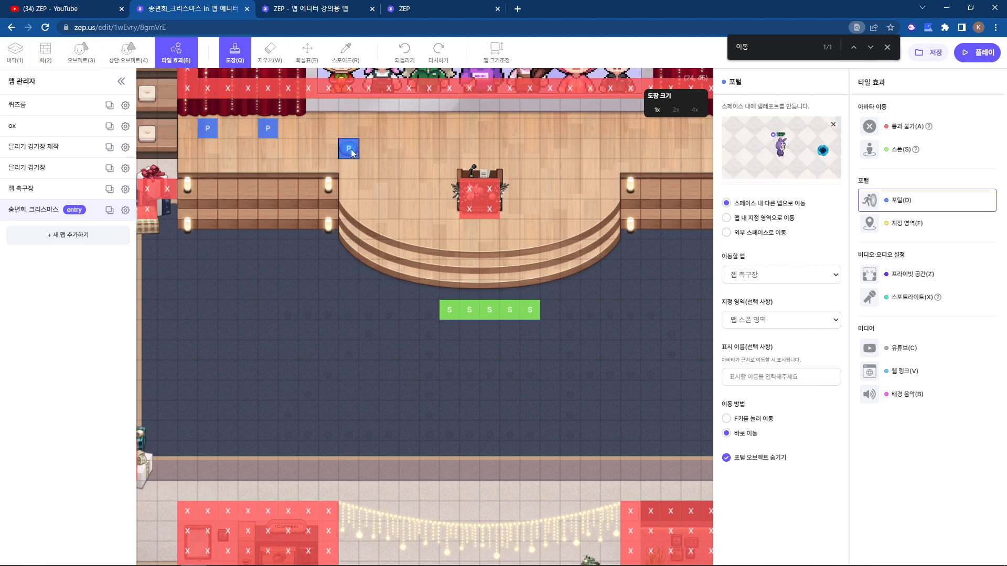
Step: Erase the visible 바로 이동 portal tile between the first stage portal and the turquoise plate, and close the page search
click(270, 51)
click(268, 128)
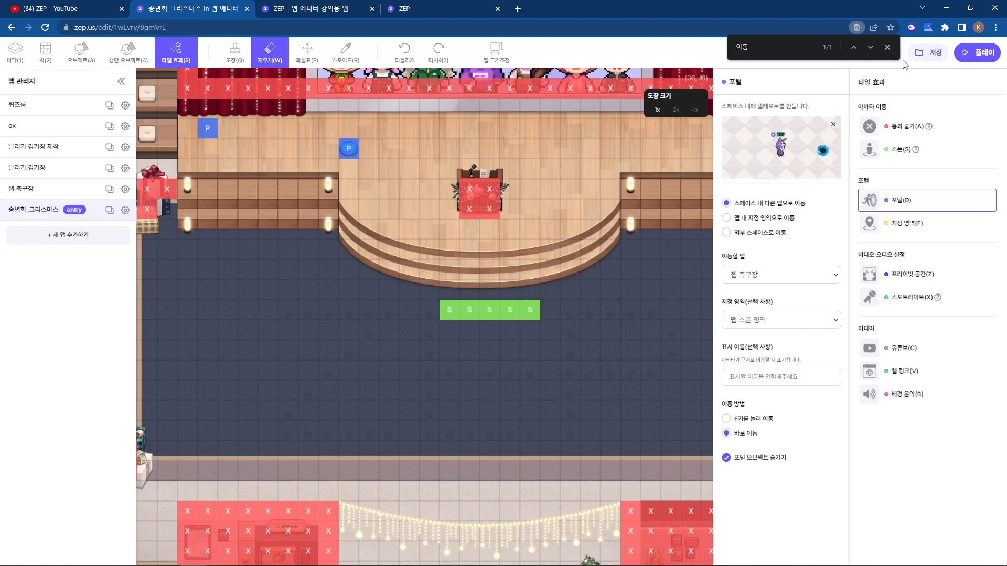
click(887, 47)
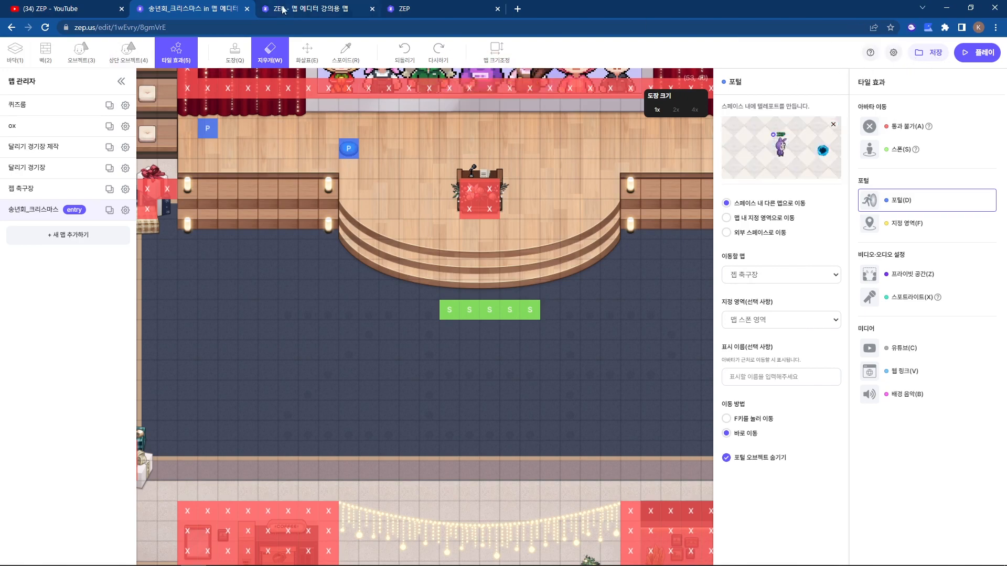
Step: In the play view, walk the avatar left onto the turquoise plate to test the hidden portal and step down in the soccer stadium
click(282, 9)
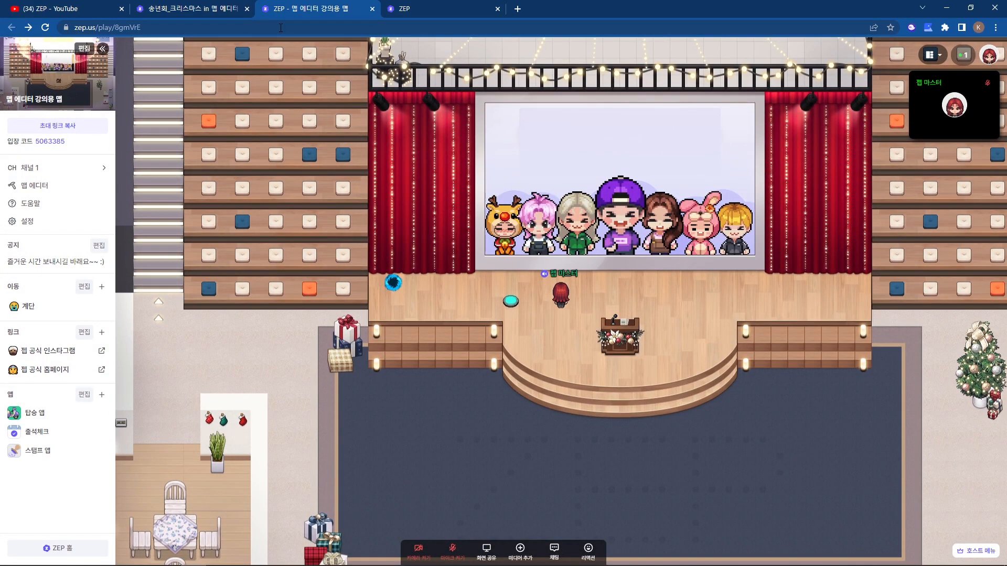
key(Left)
key(Left)
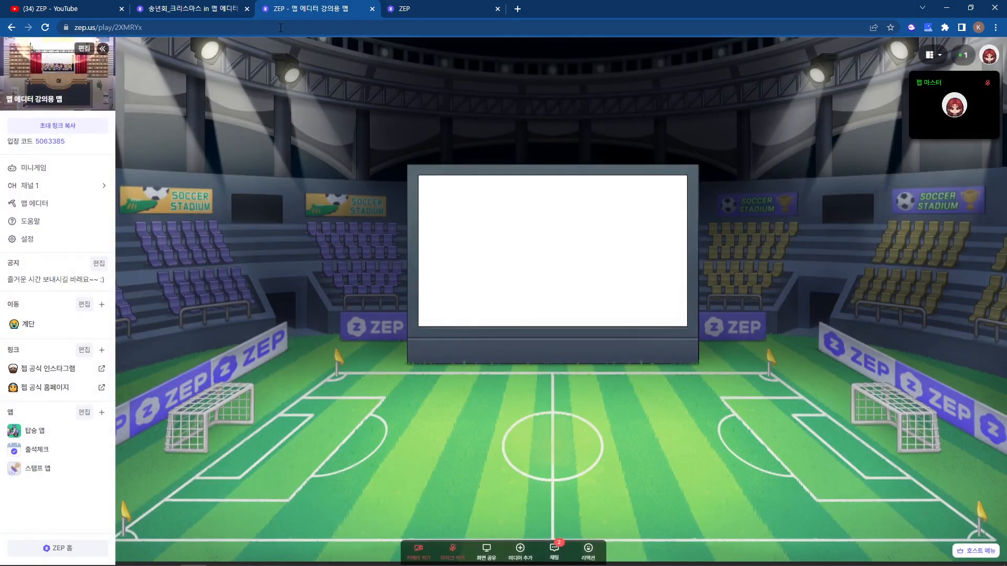
key(Down)
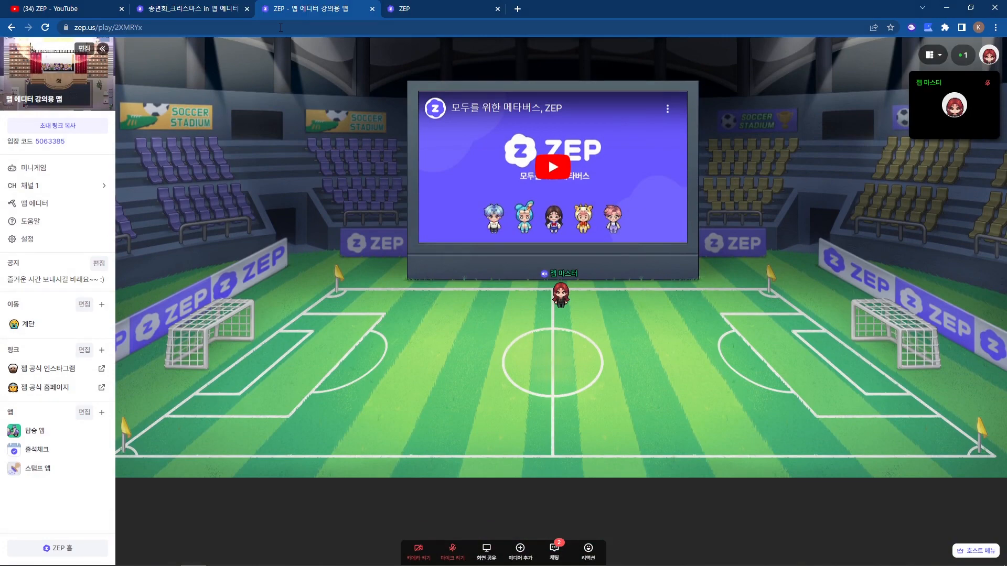
Step: In the editor, set the portal to 외부 스페이스로 이동 with space ID 2XMRYx, copied from the soccer stadium's play URL
click(239, 8)
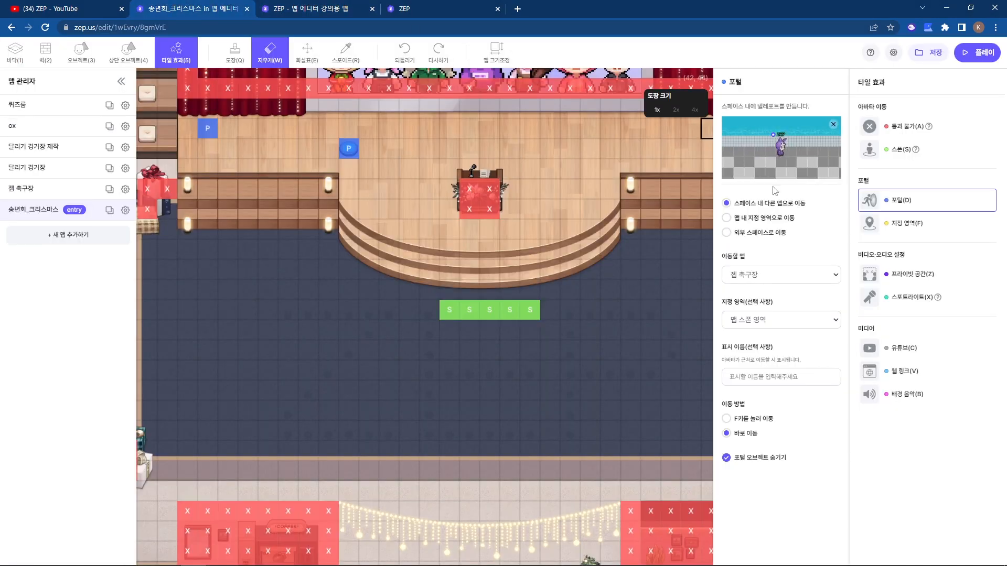
click(727, 233)
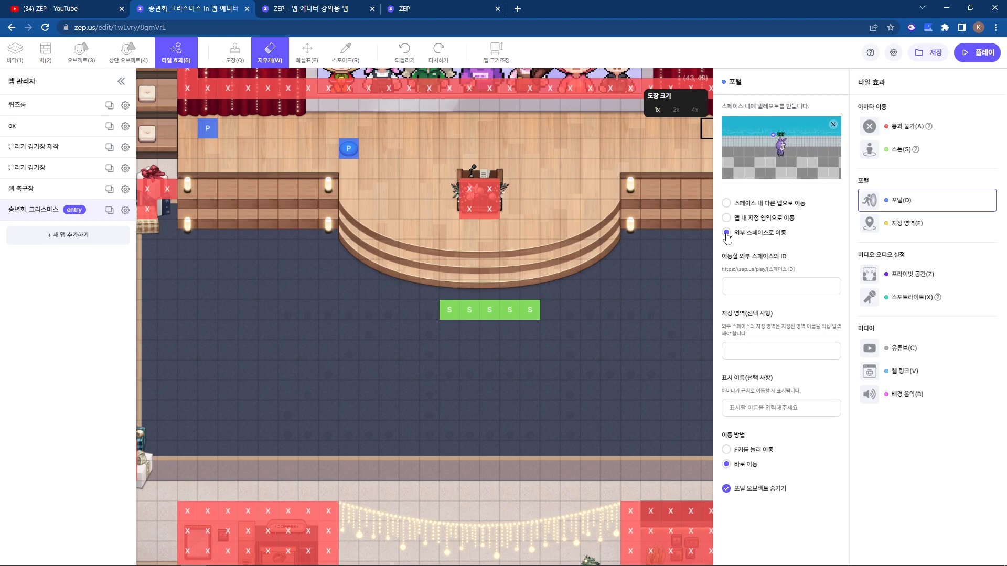
click(748, 284)
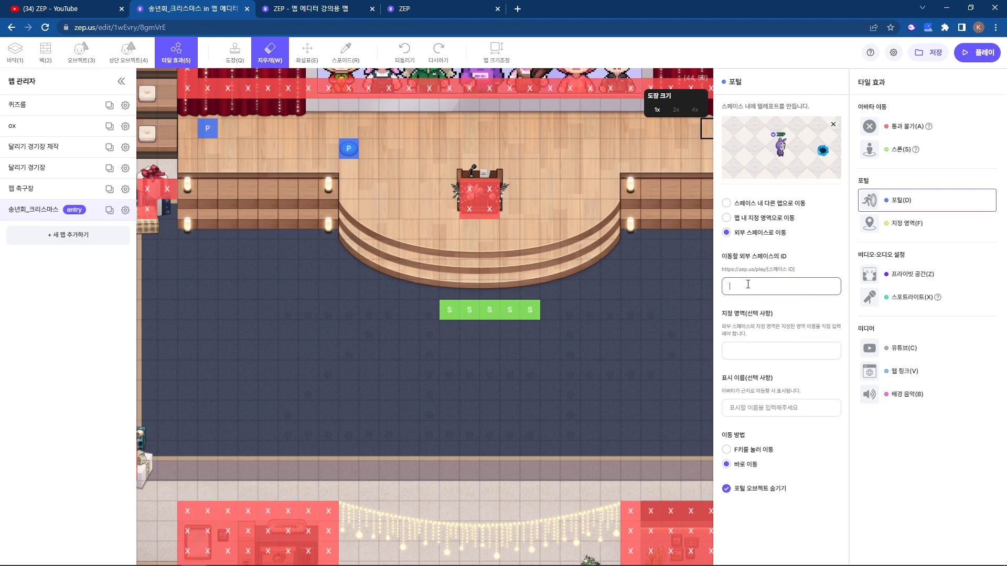
click(322, 10)
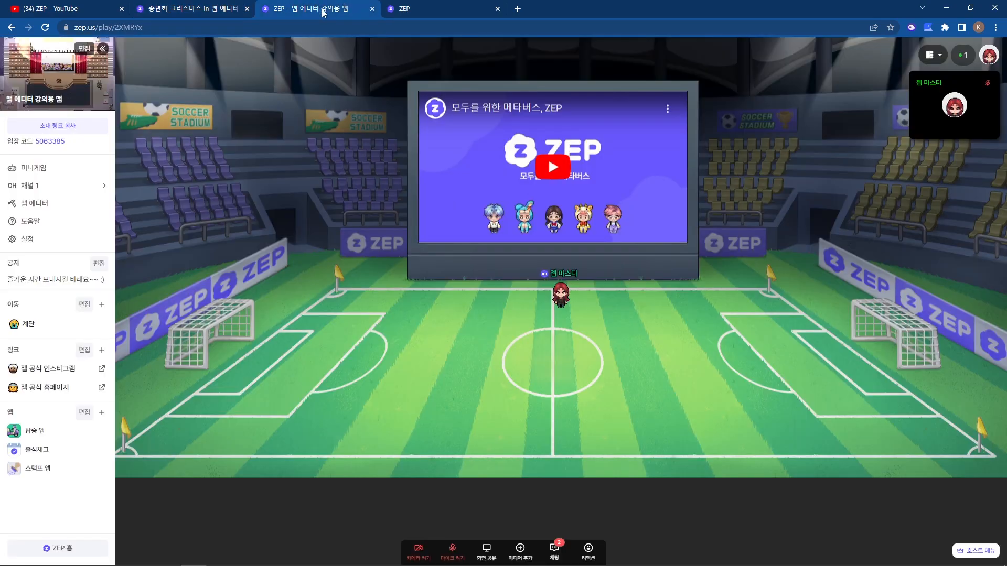
click(158, 27)
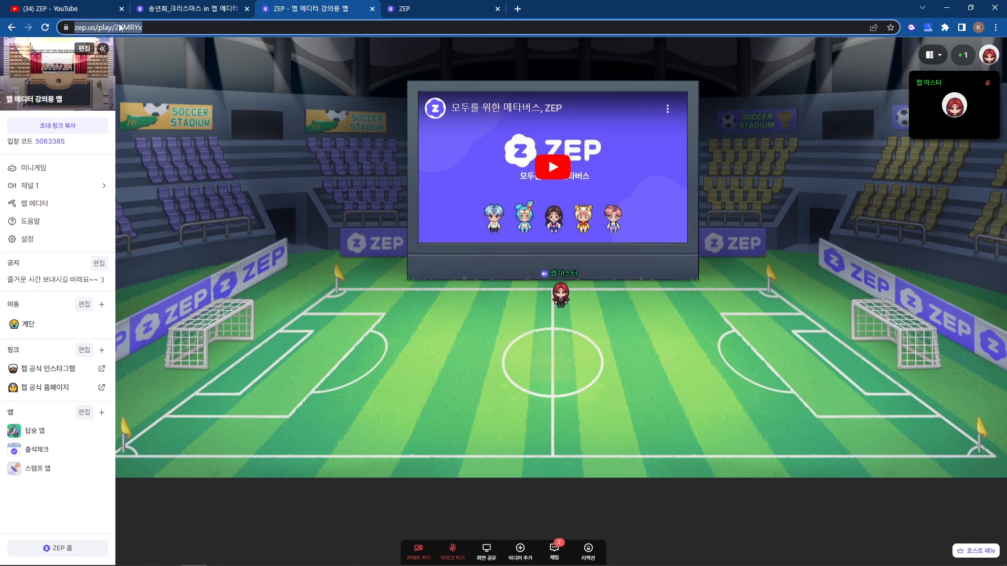
click(143, 27)
mouse_move(140, 26)
mouse_down()
mouse_move(168, 27)
mouse_move(138, 28)
mouse_up()
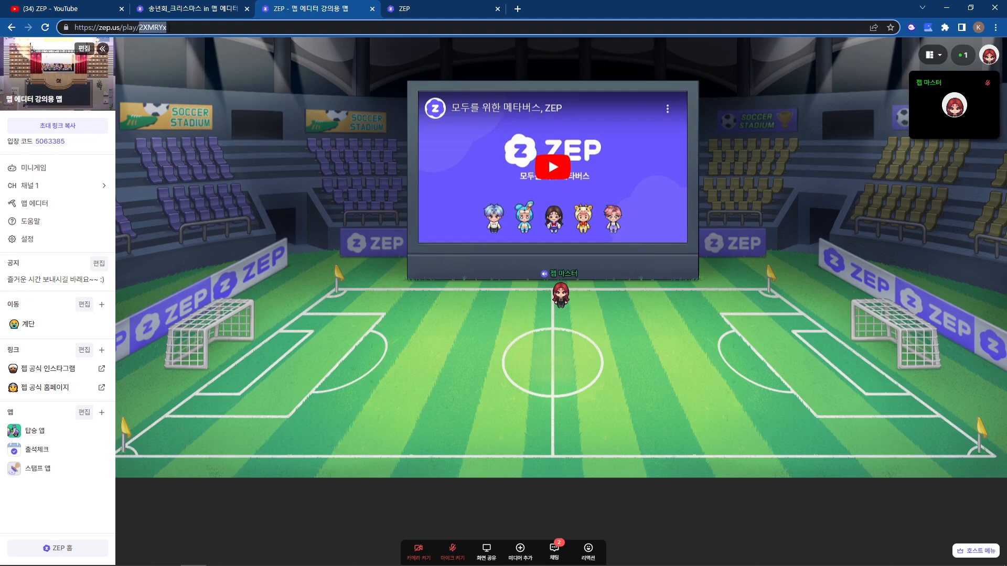
click(216, 9)
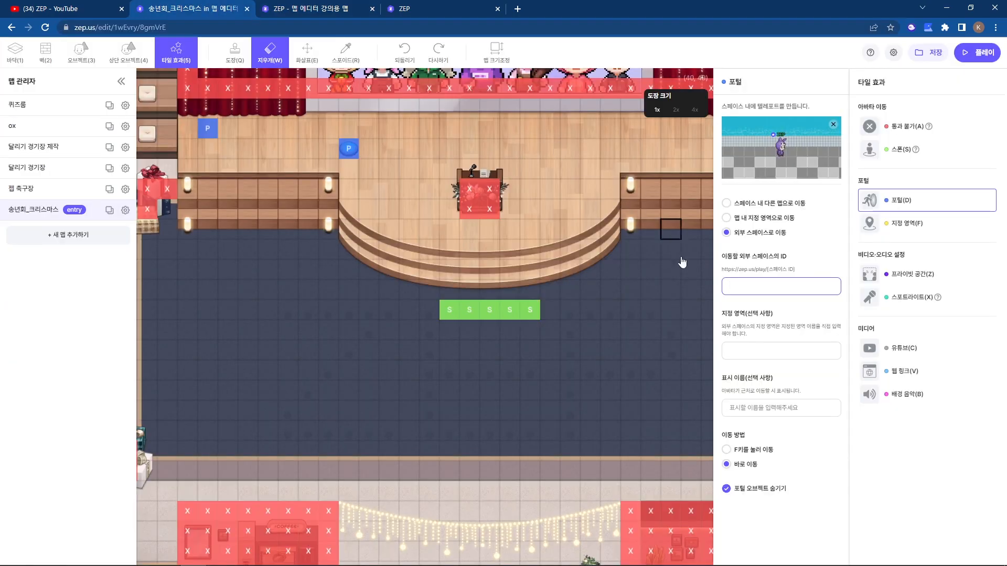
click(769, 287)
text(2XMRYx)
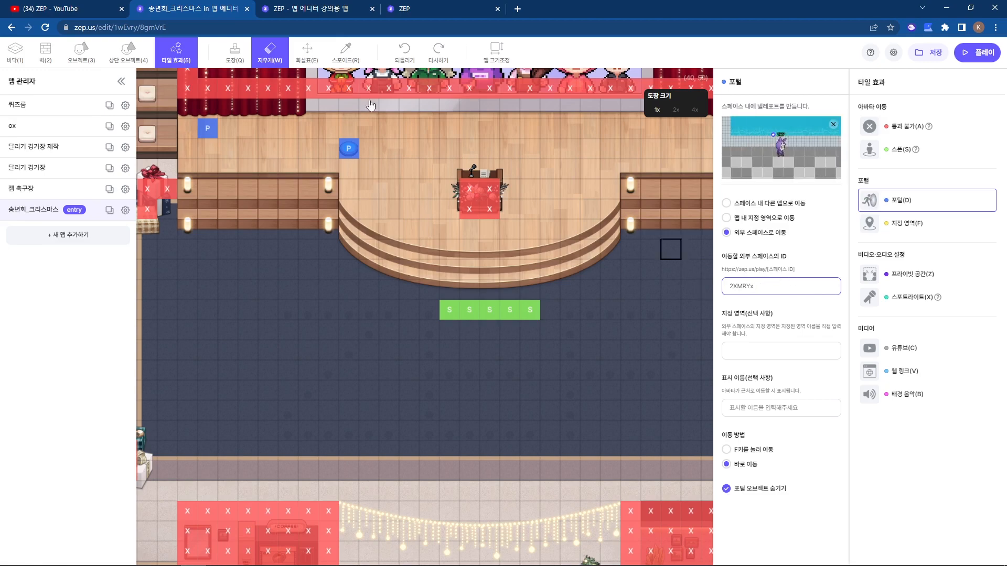
Step: Check the space ID at the end of the play view's URL and return to the map editor
click(304, 9)
click(138, 27)
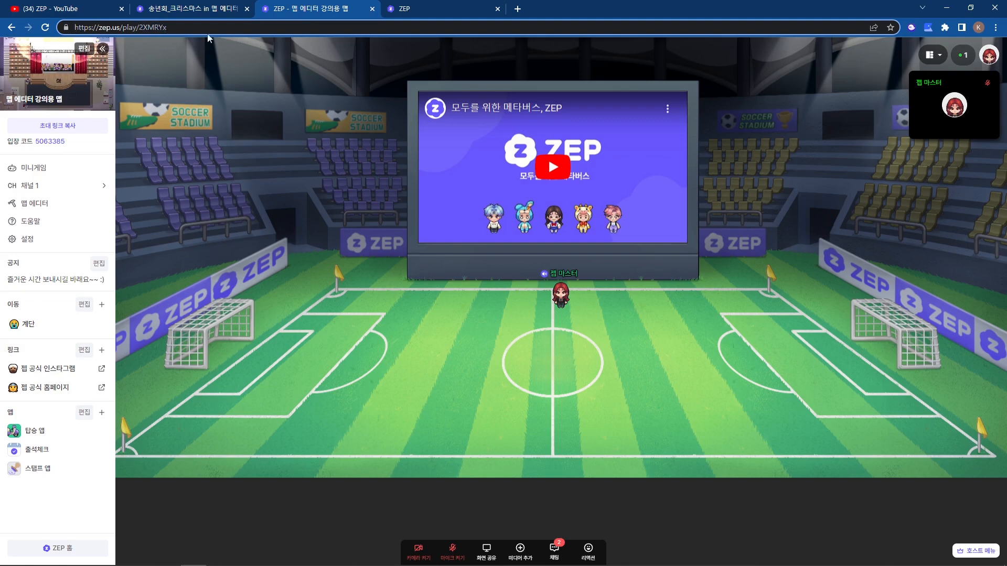
click(187, 8)
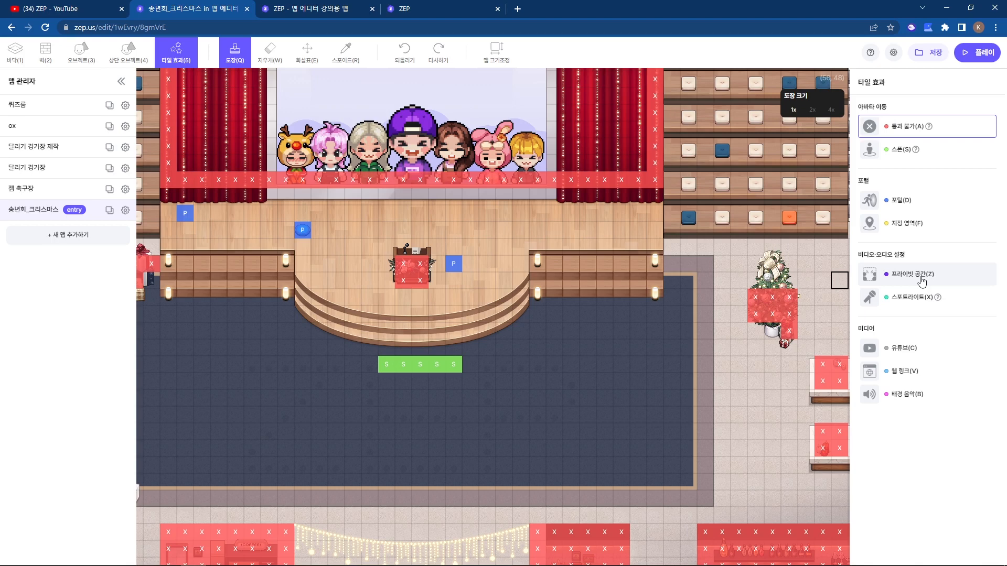
Step: Place a 지정 영역 named 계단아래 with width 2 on the dark floor below the stage's right-hand stairs and save the map
click(901, 226)
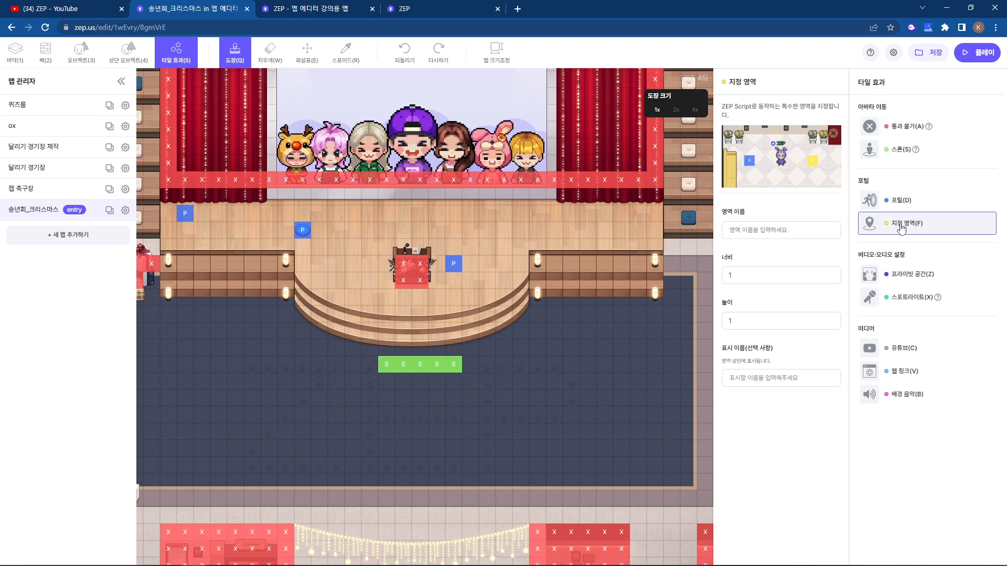
click(750, 231)
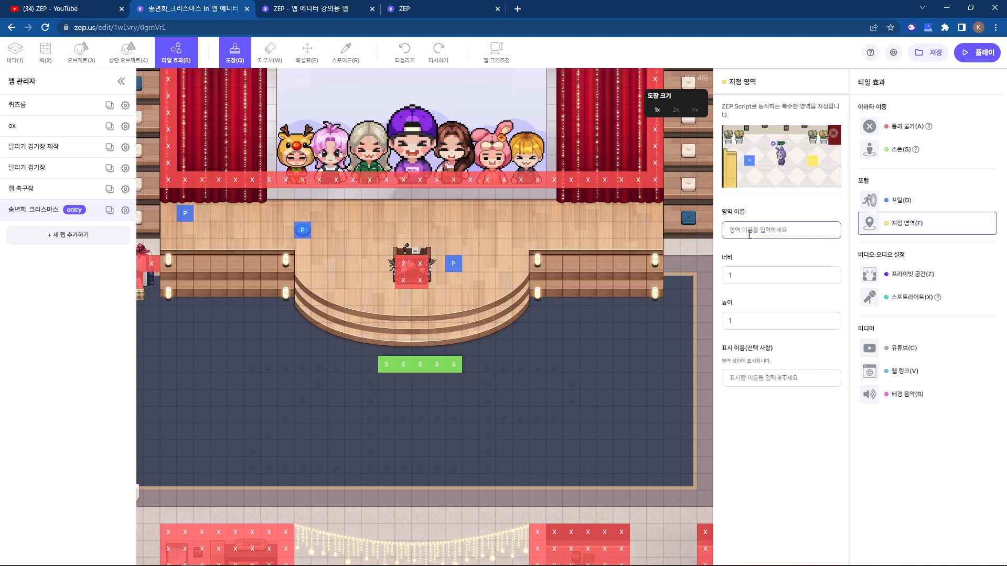
text(게임)
click(831, 274)
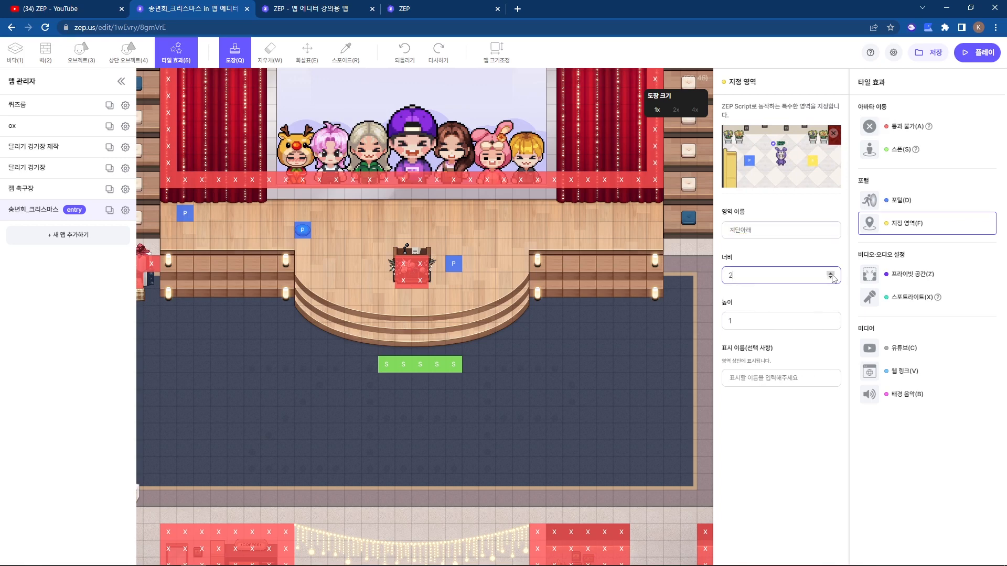
click(589, 317)
click(929, 51)
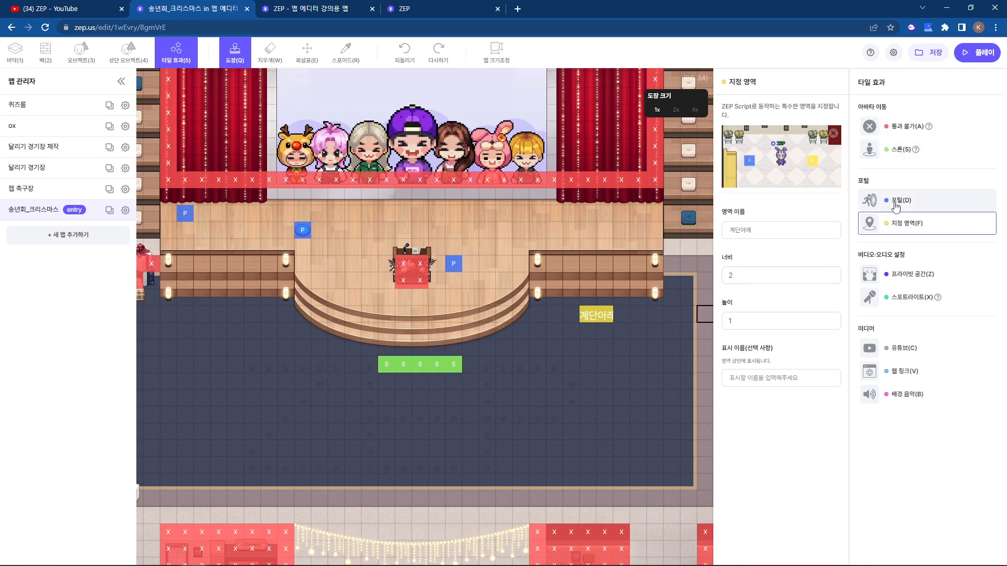
Step: Place a 맵 내 지정 영역으로 이동 portal leading to 계단아래 just outside the dark floor's left edge and save the map
click(895, 204)
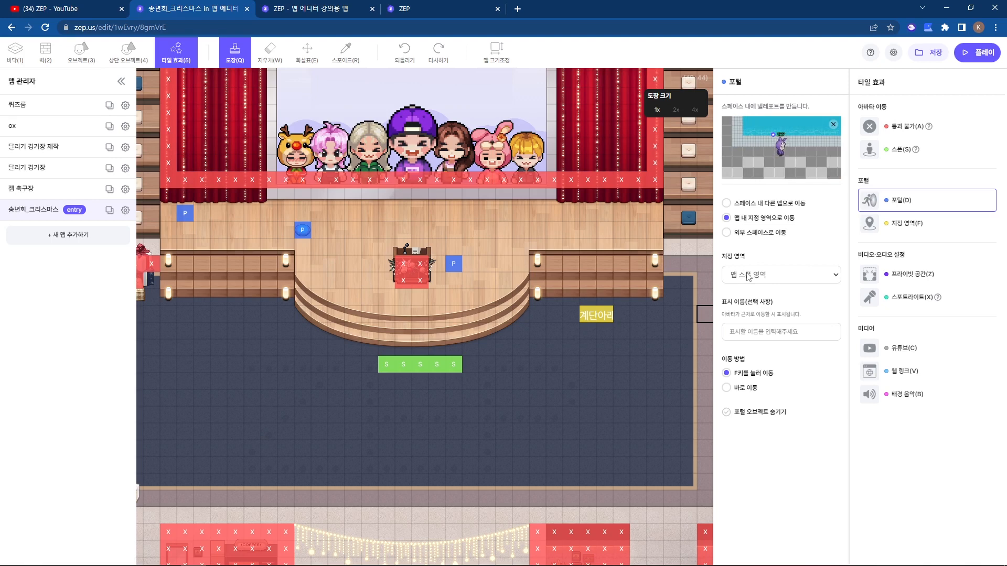
click(748, 275)
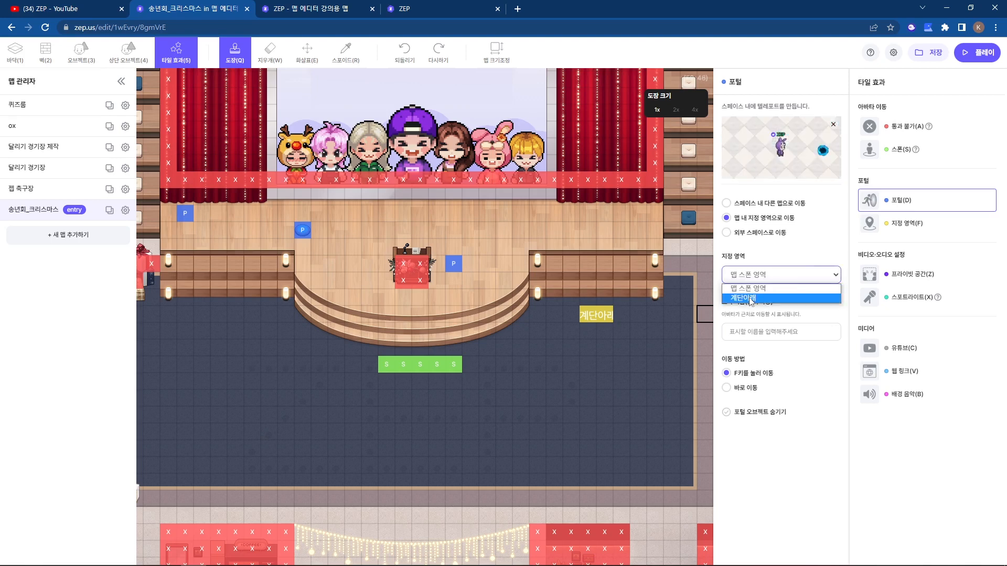
click(751, 298)
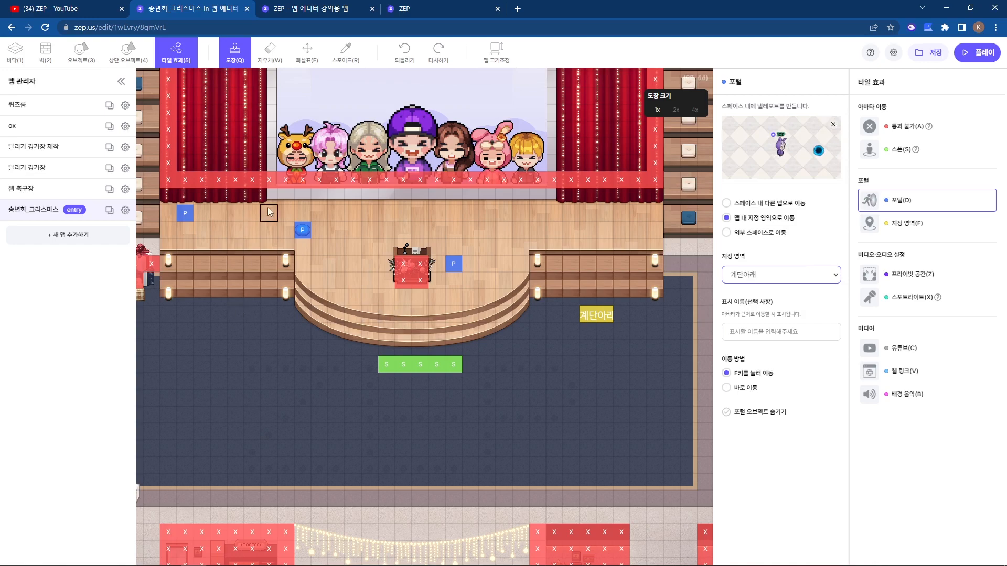
scroll(174, 301, down, 1)
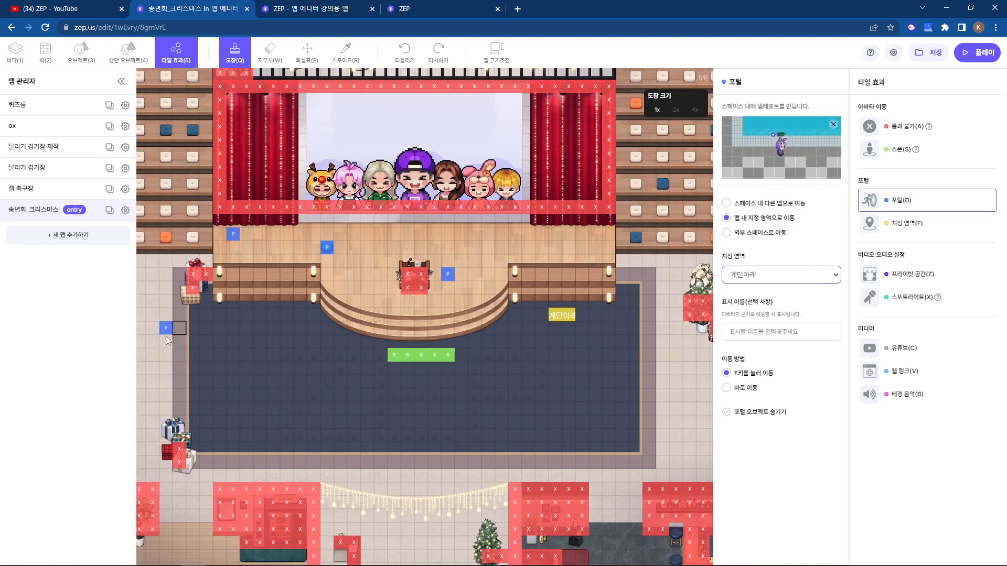
click(929, 53)
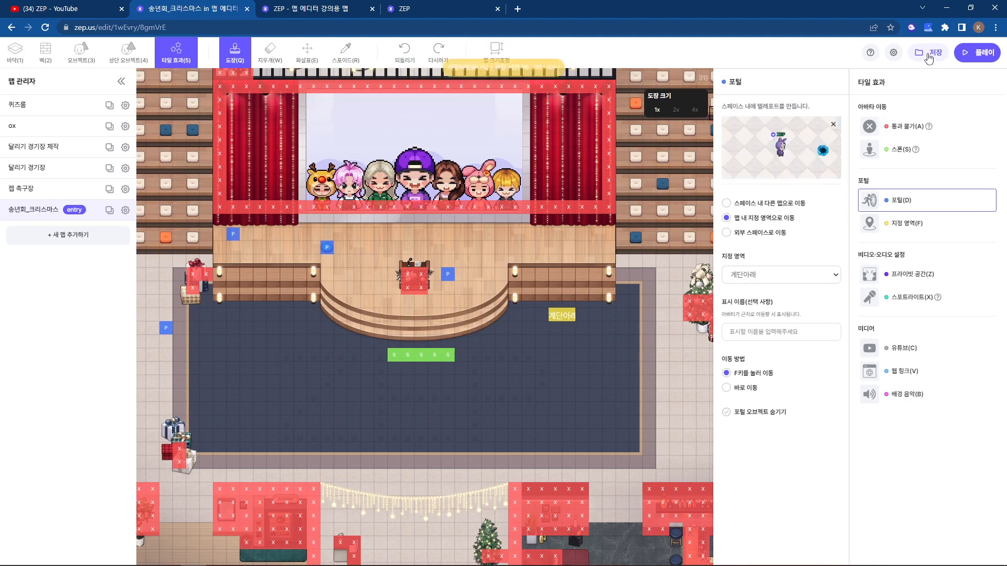
Step: In the reloaded play view, walk the avatar to the portal beside the dark floor's left edge and travel through it
click(297, 8)
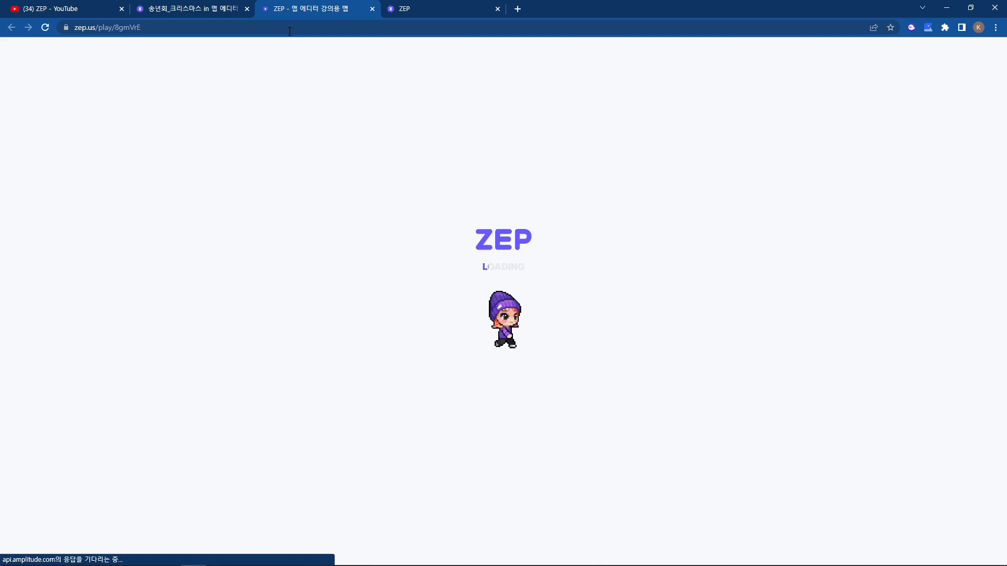
key(Left)
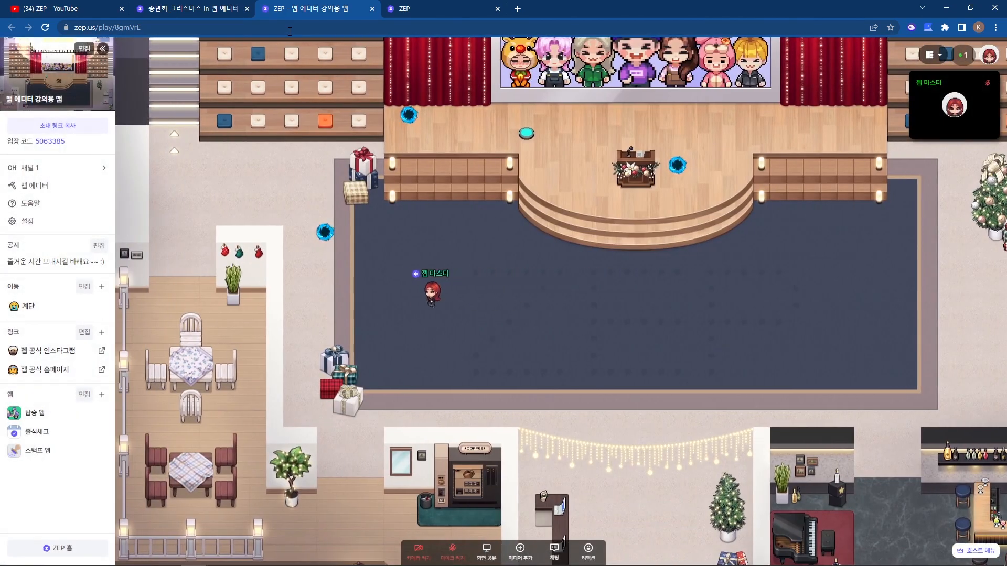
key(Up)
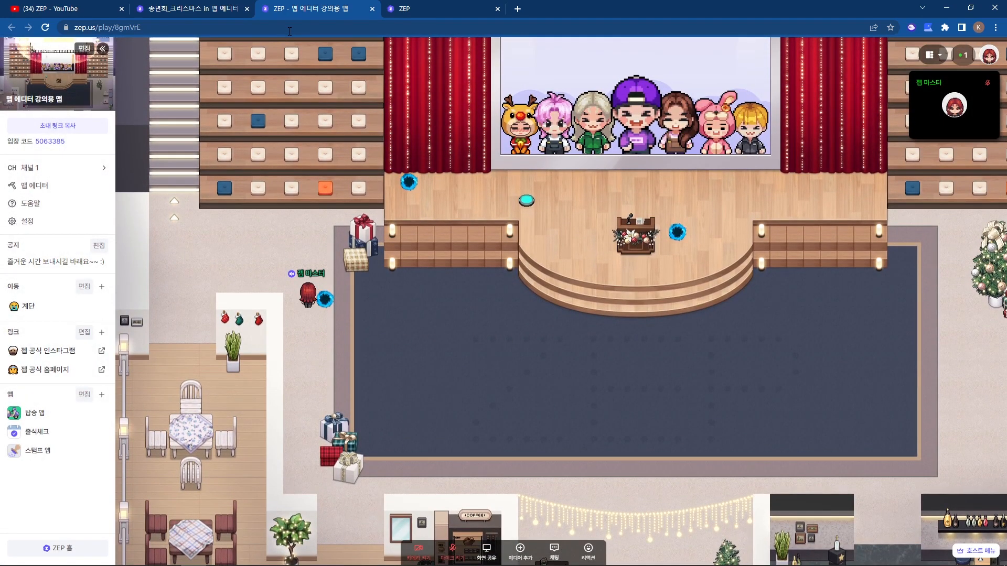
key(f)
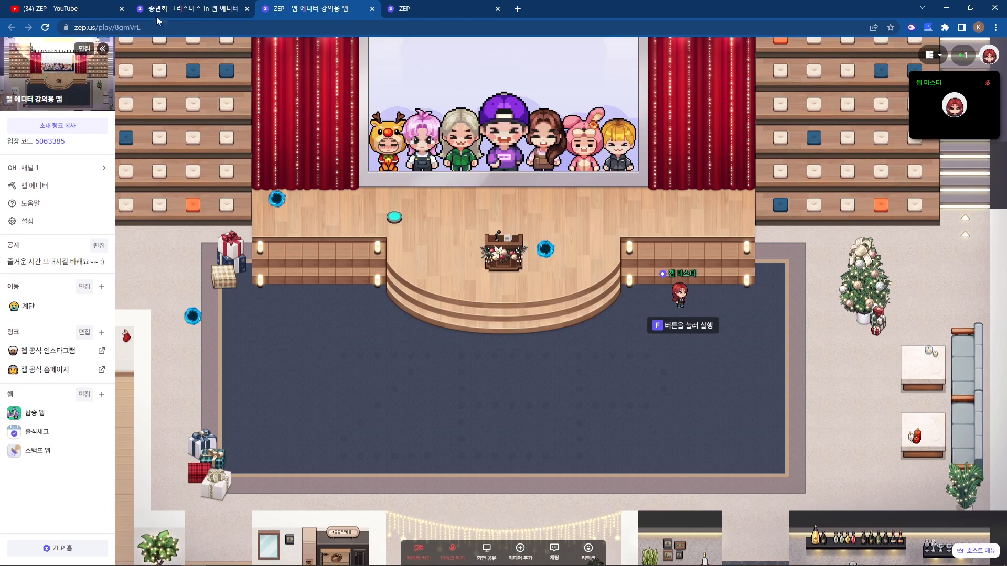
Step: In the editor's 젭 축구장 map, place a 지정 영역 named 입구 beside the right-hand ZEP banner behind the pitch and save
click(197, 10)
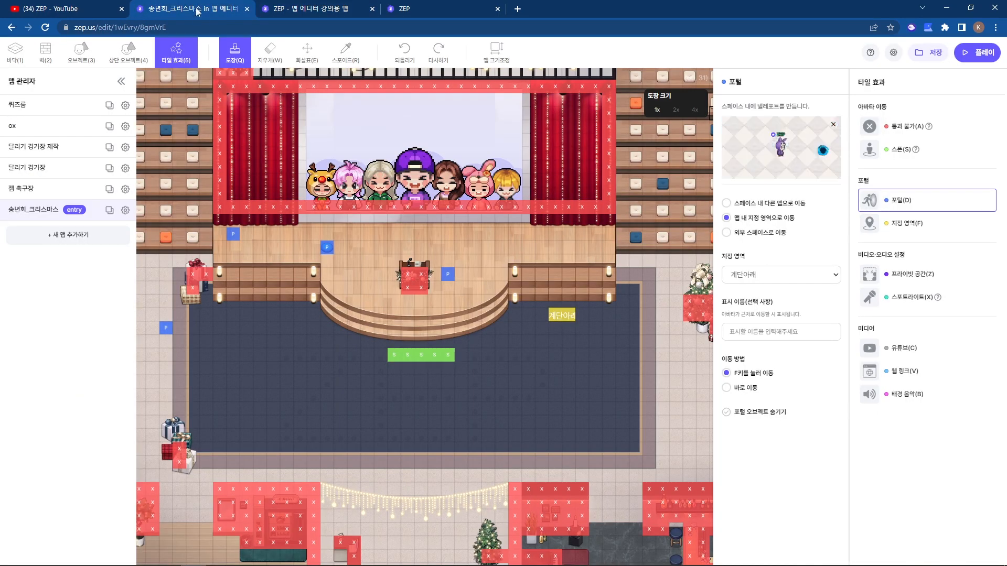
click(36, 191)
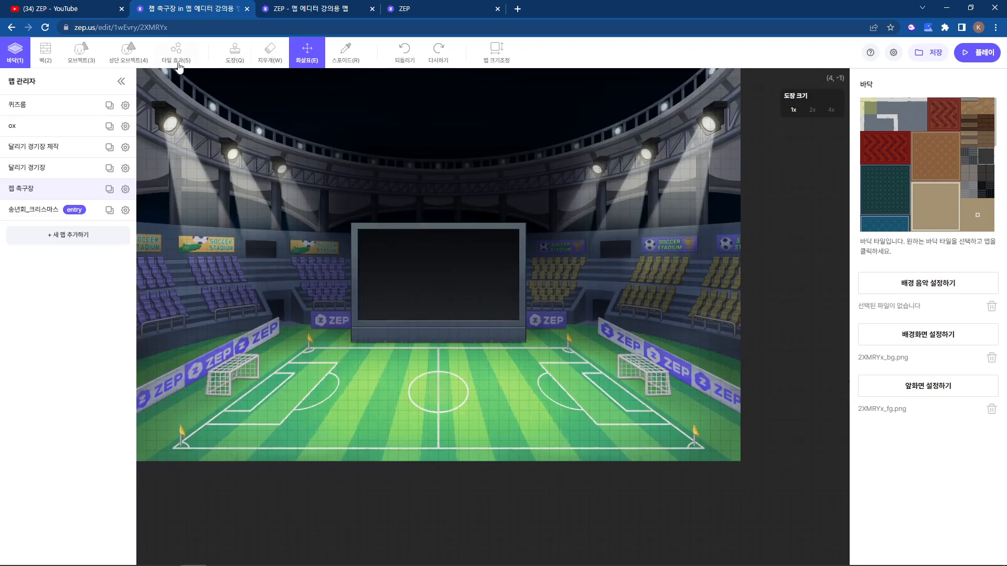
click(177, 62)
click(894, 223)
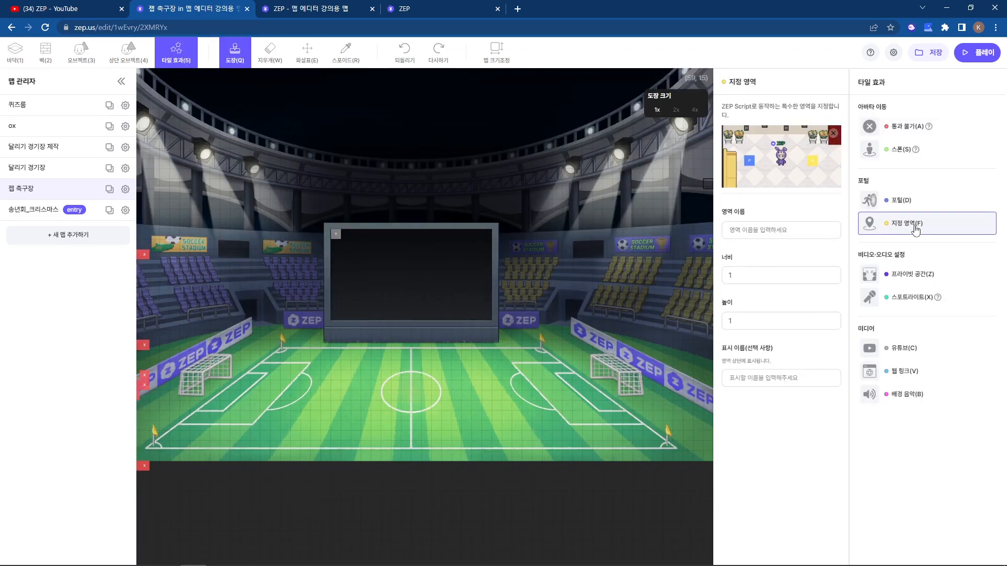
text(웰)
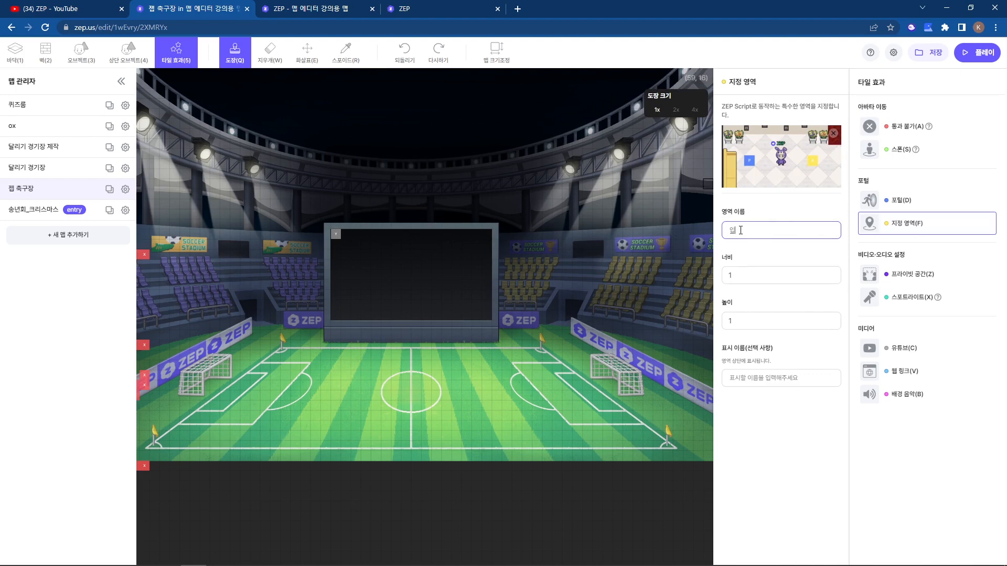
click(567, 325)
click(929, 52)
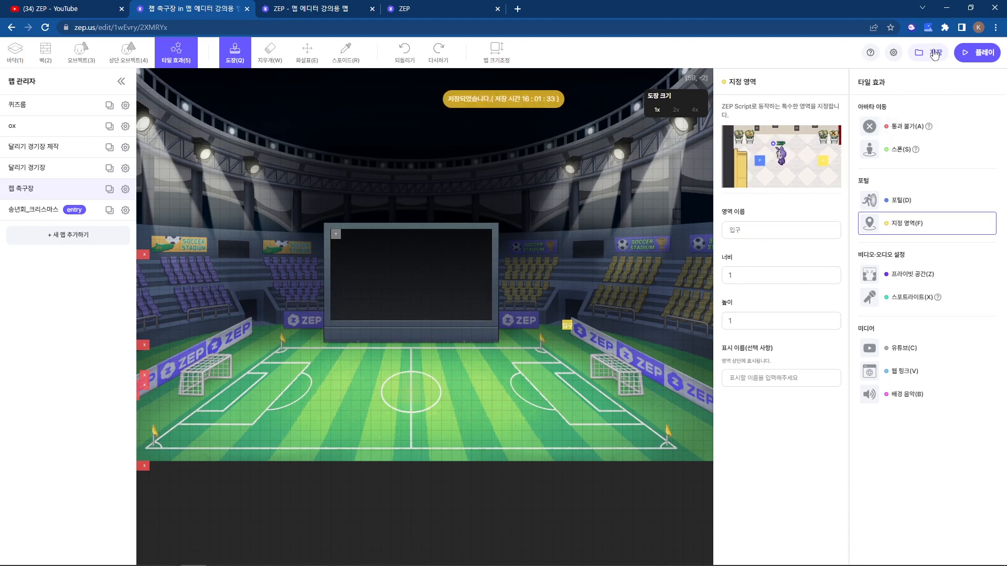
Step: On the 송년회_크리스마스 map, place a yellow round button object on the floor just left of the Christmas tree beside the dark floor
click(33, 210)
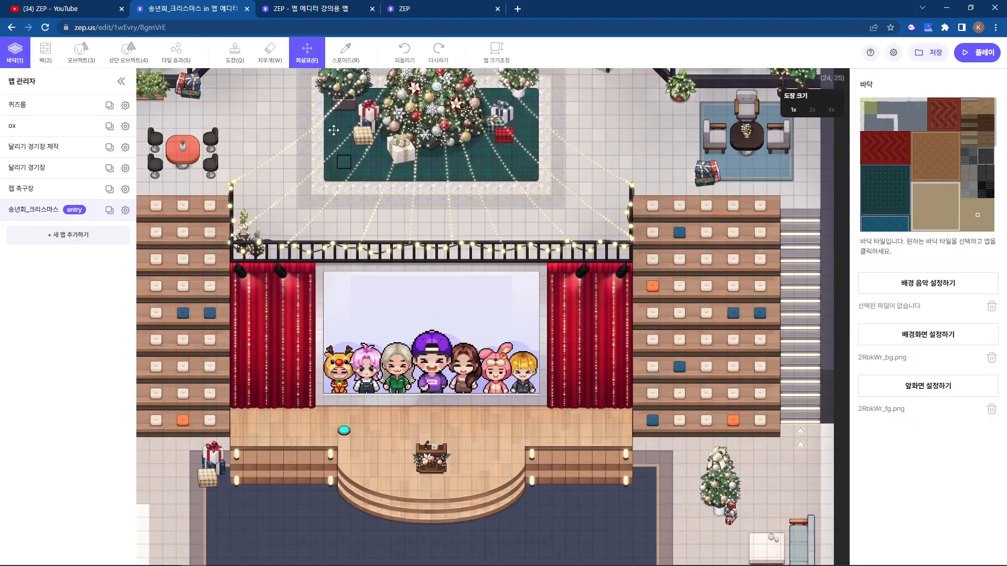
scroll(454, 310, down, 3)
ctrl+scroll(462, 310, up, 1)
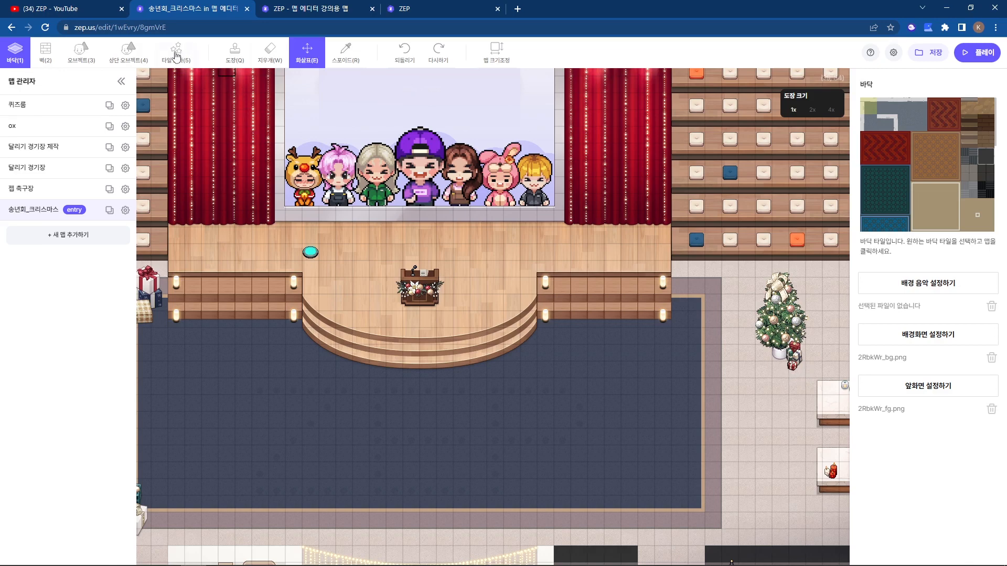
click(176, 55)
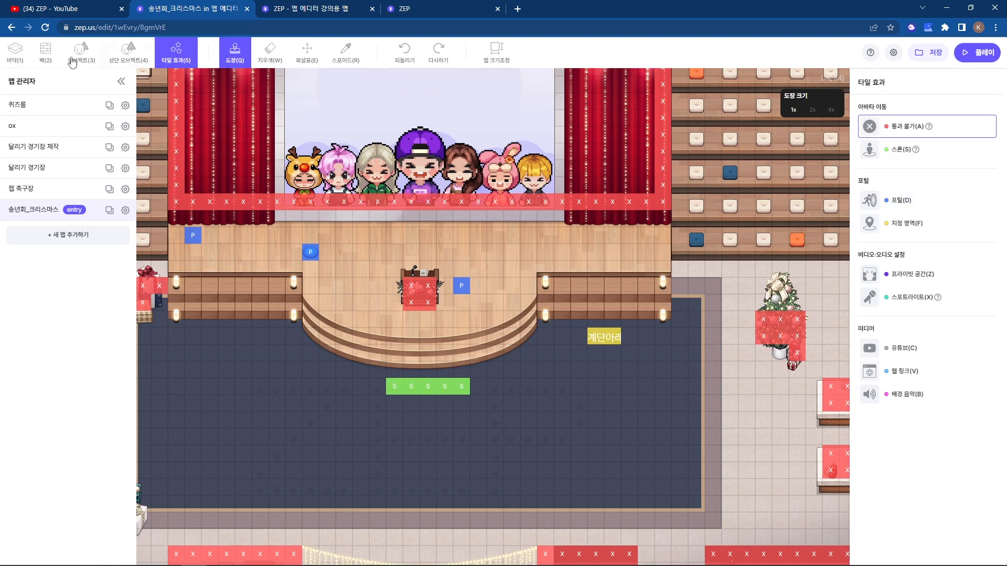
click(80, 53)
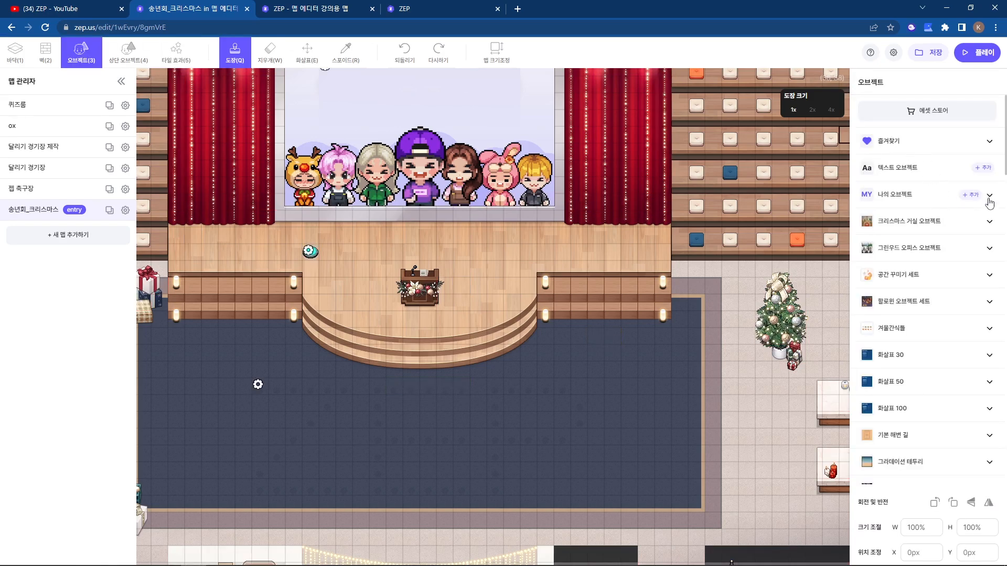
key(ctrl+f)
click(986, 298)
scroll(960, 320, down, 13)
scroll(958, 326, down, 5)
click(875, 328)
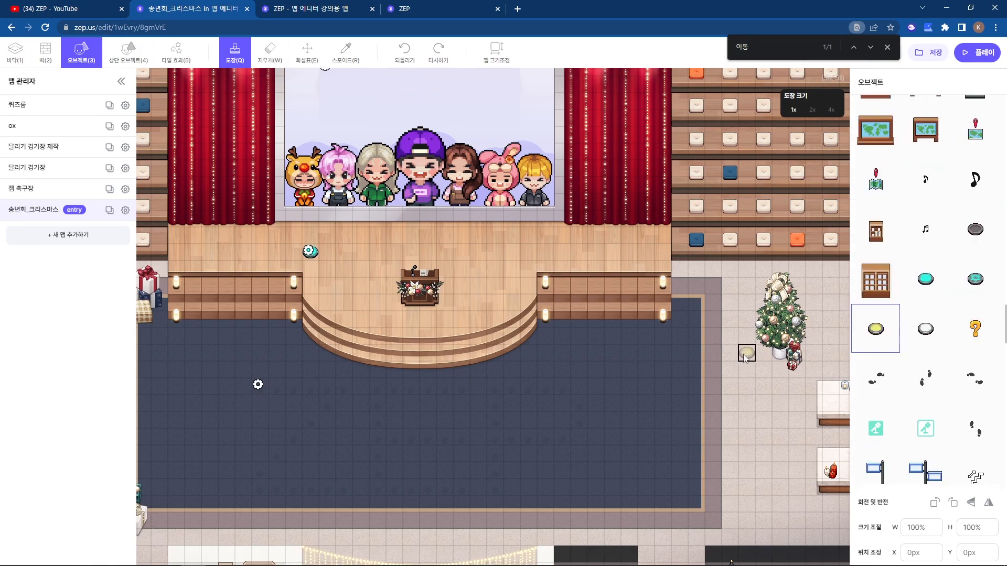
click(744, 356)
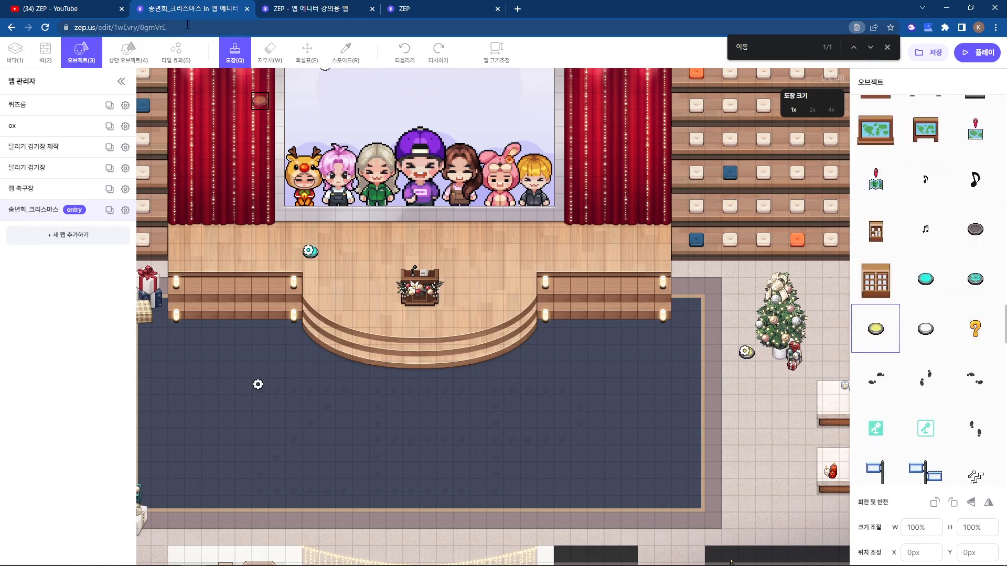
Step: Set up a 스페이스 내 다른 맵으로 이동 portal to 젭 축구장's 입구 area, with 바로 이동 and 포털 오브젝트 숨기기 enabled
click(176, 53)
click(901, 200)
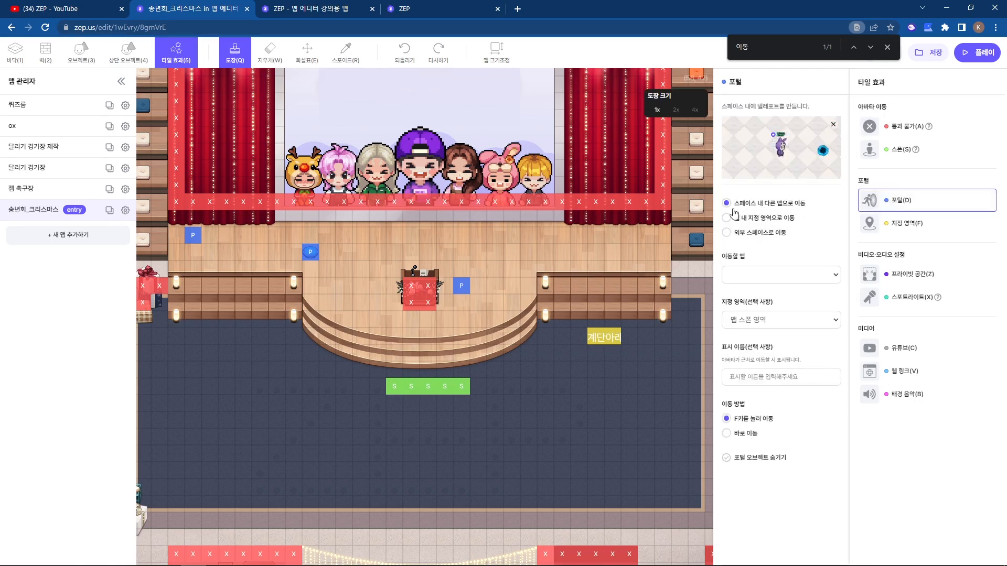
click(755, 275)
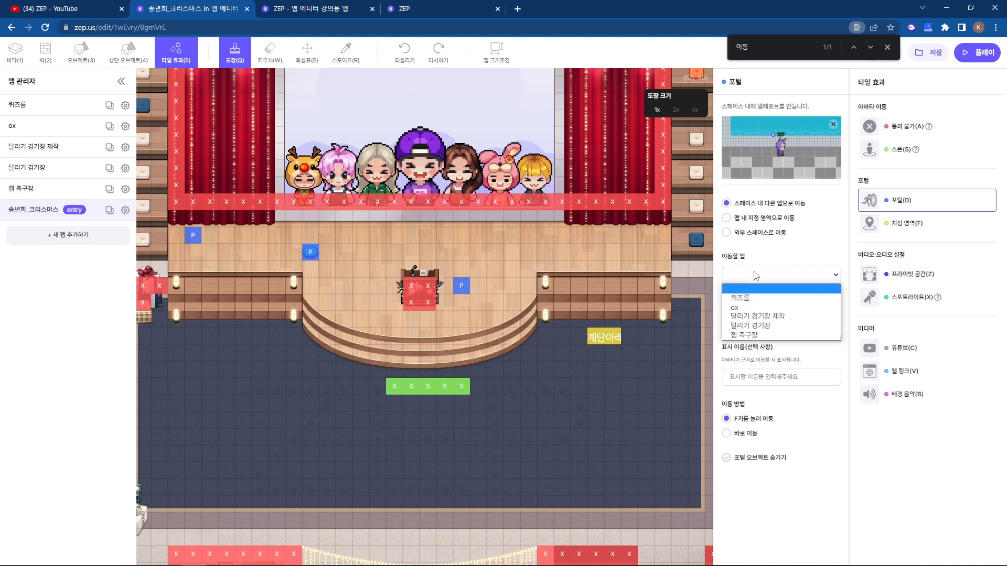
click(755, 335)
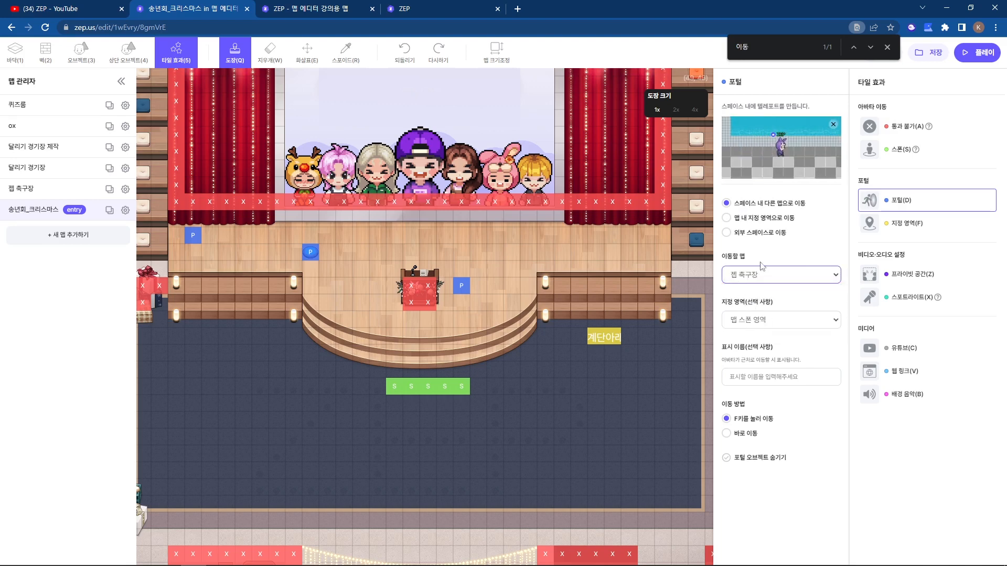
click(766, 323)
click(761, 345)
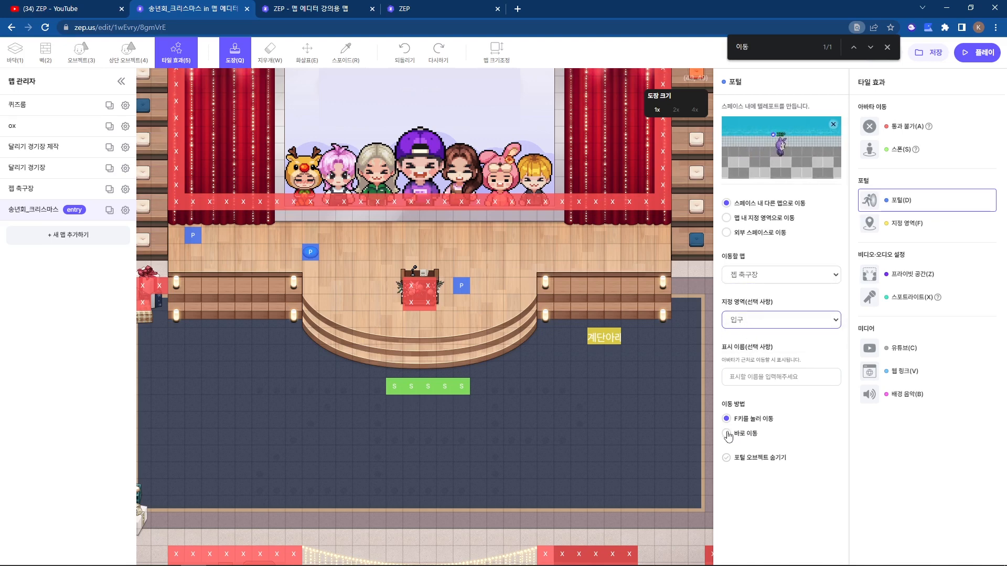
click(727, 433)
click(726, 458)
Step: Place the portal tile on the yellow round button beside the Christmas tree and save the map
click(307, 53)
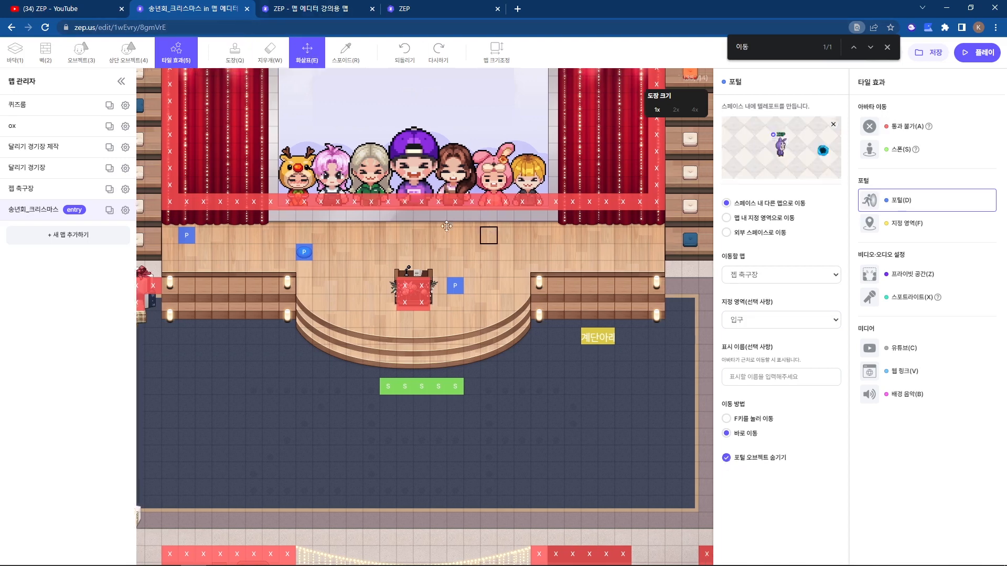
drag(508, 221, 234, 206)
click(235, 52)
click(471, 339)
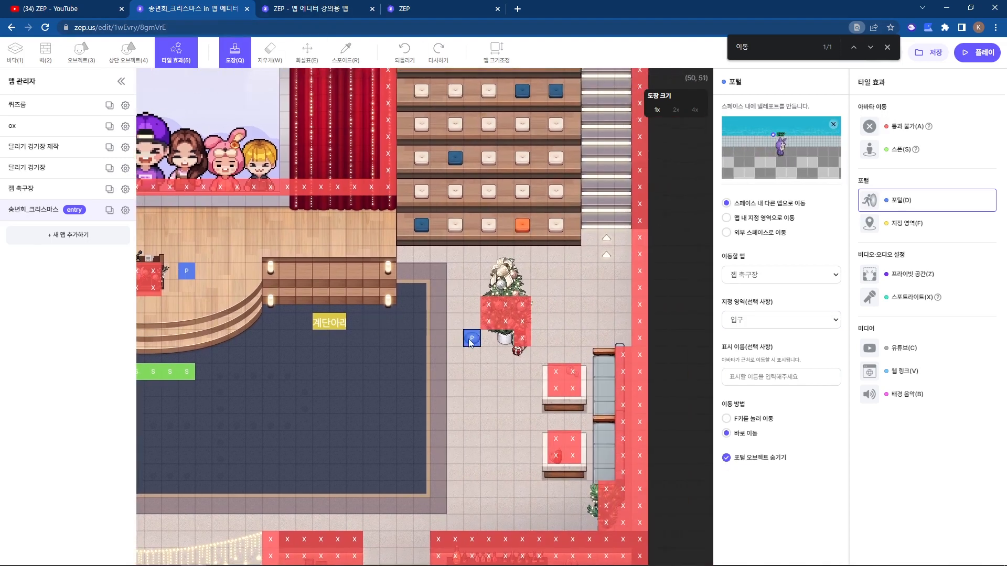
click(929, 54)
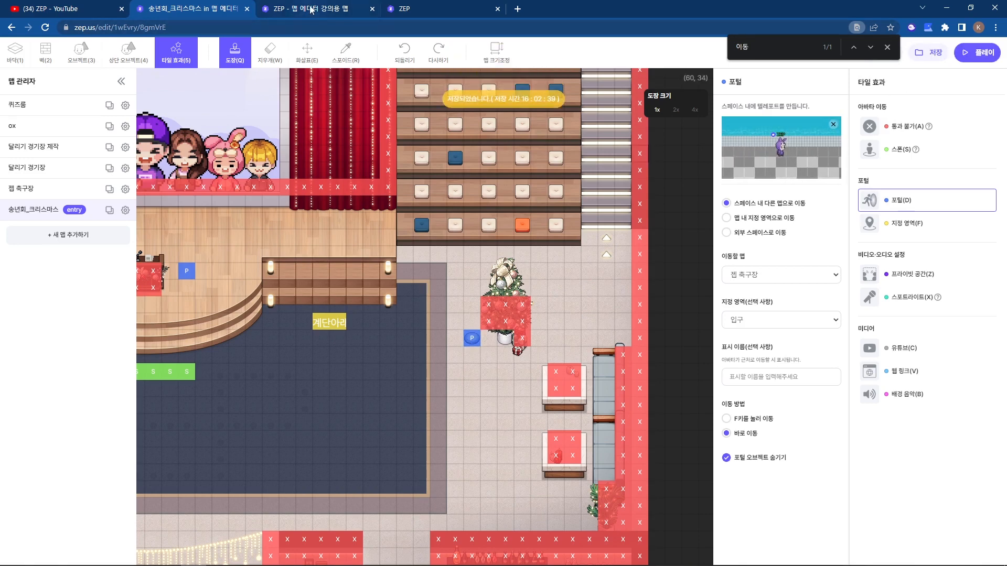
Step: Reload the play view, walk the avatar onto the yellow button to test the portal, and move around at the soccer stadium entrance
click(309, 13)
key(F5)
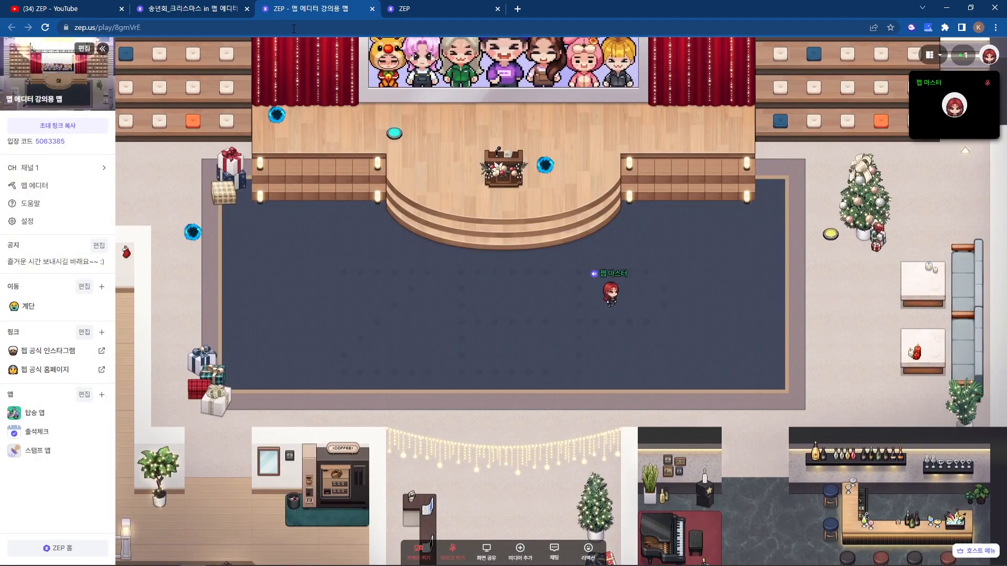
key(Right)
key(Up)
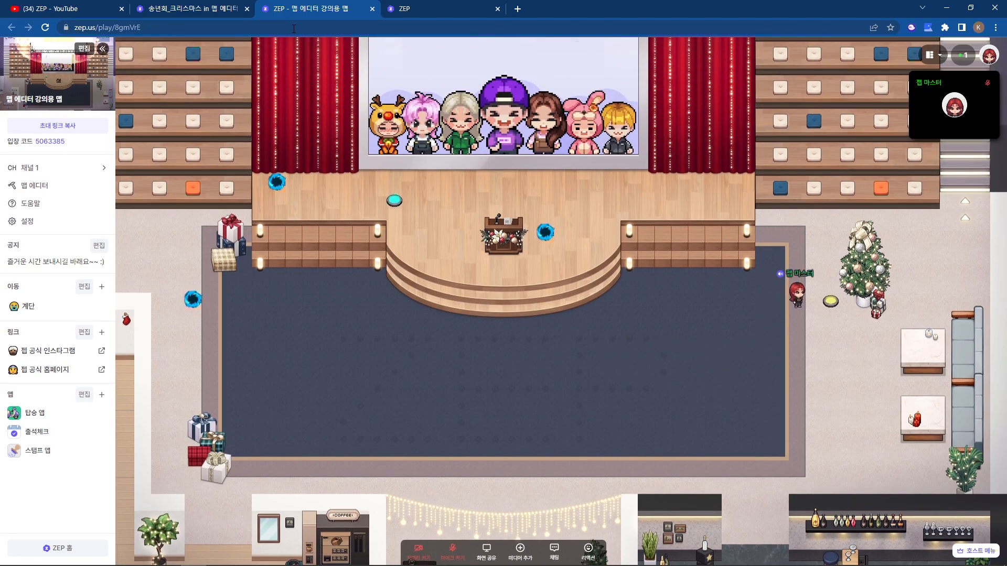
key(Right)
key(Left)
key(Up)
key(Right)
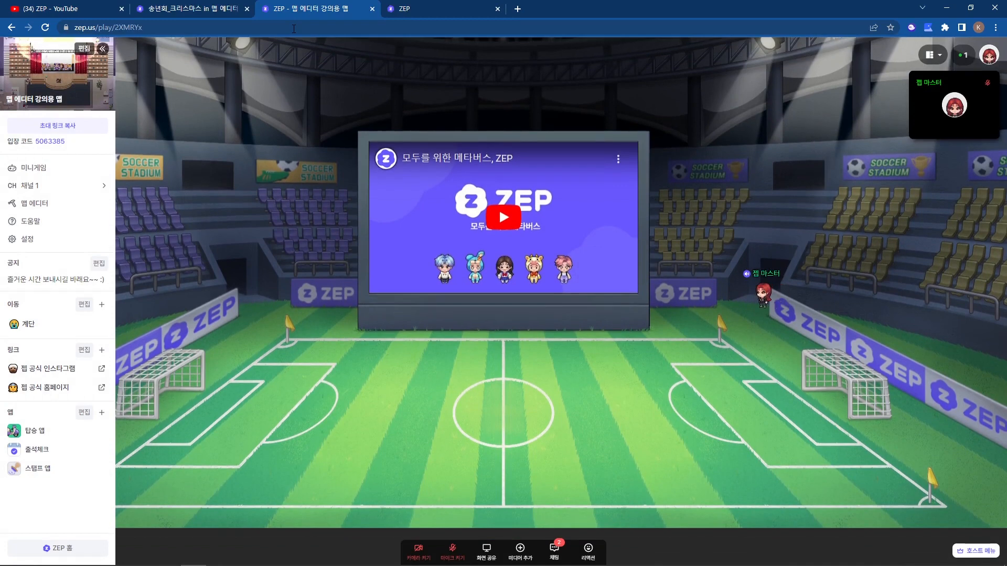
key(Left)
key(Right)
key(Left)
key(Right)
Step: Return to the map editor and set the portal's 지정 영역 to 맵 스폰 영역
click(186, 8)
click(807, 321)
click(780, 338)
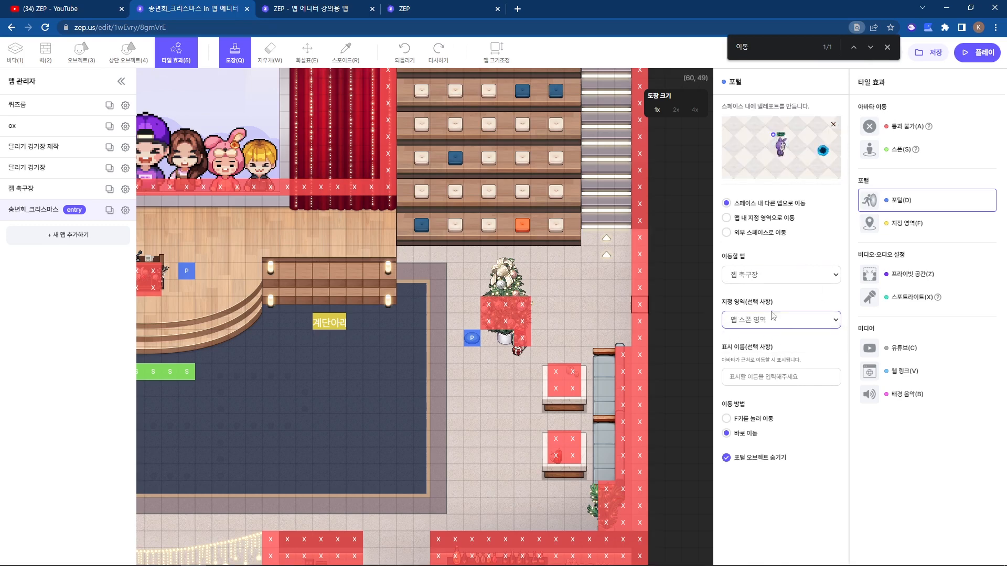